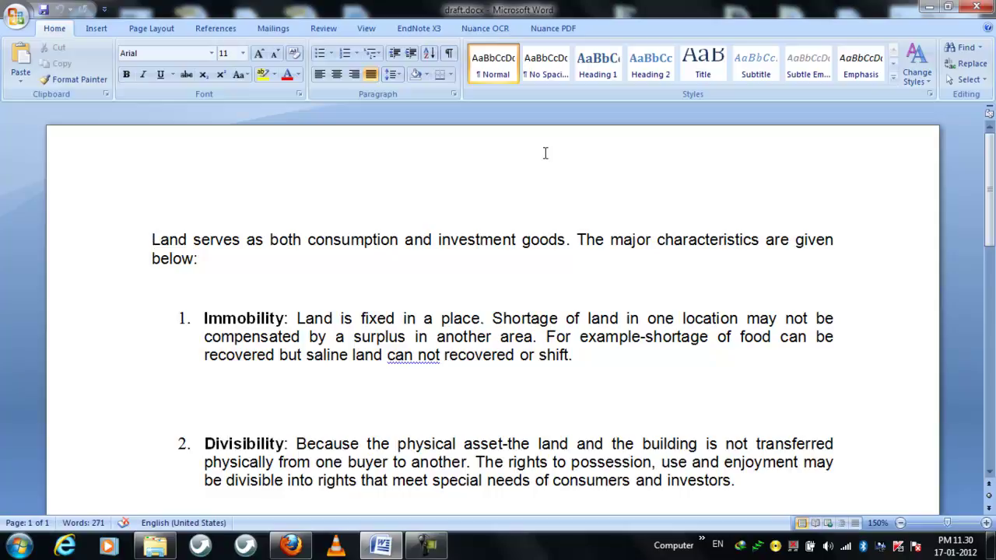
Step: Check the Paragraph settings without changing them, then put the cursor in the introductory paragraph
left_click(454, 94)
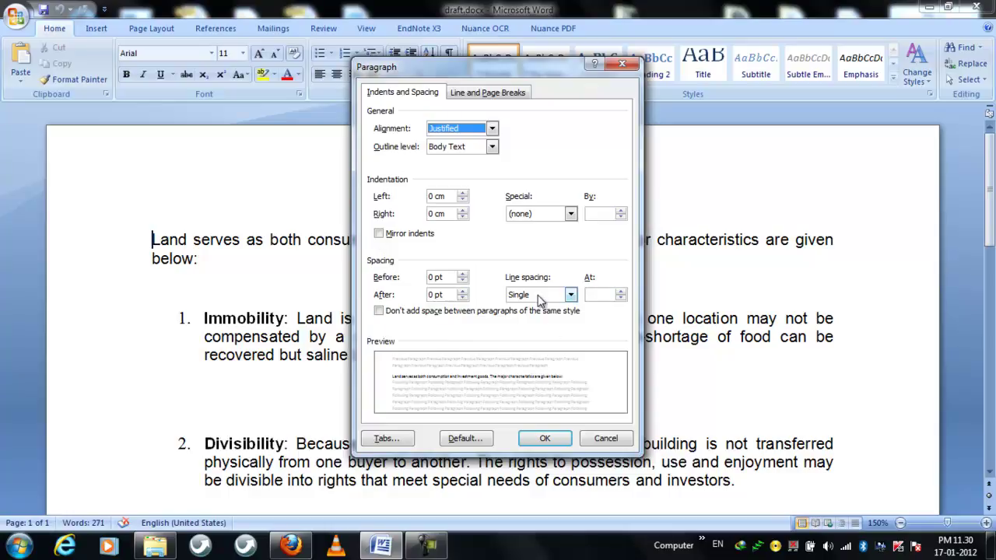
left_click(596, 441)
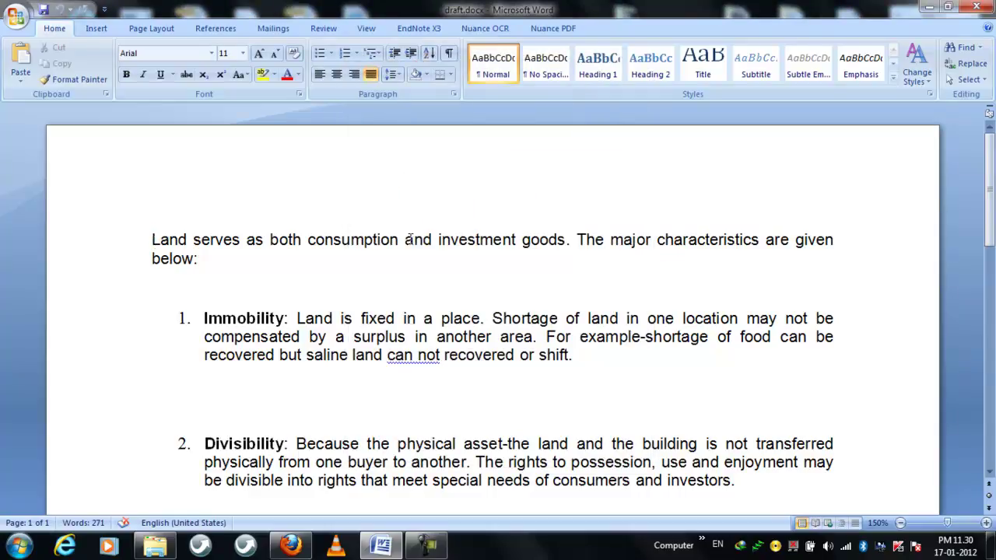
left_click(407, 240)
scroll(444, 288, "down", 10)
scroll(445, 288, "up", 8)
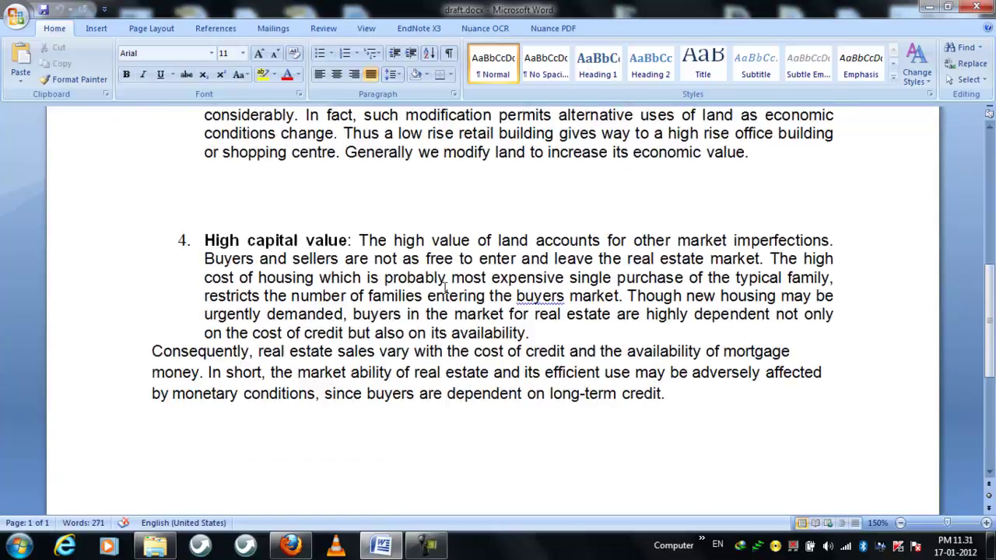
scroll(445, 288, "up", 3)
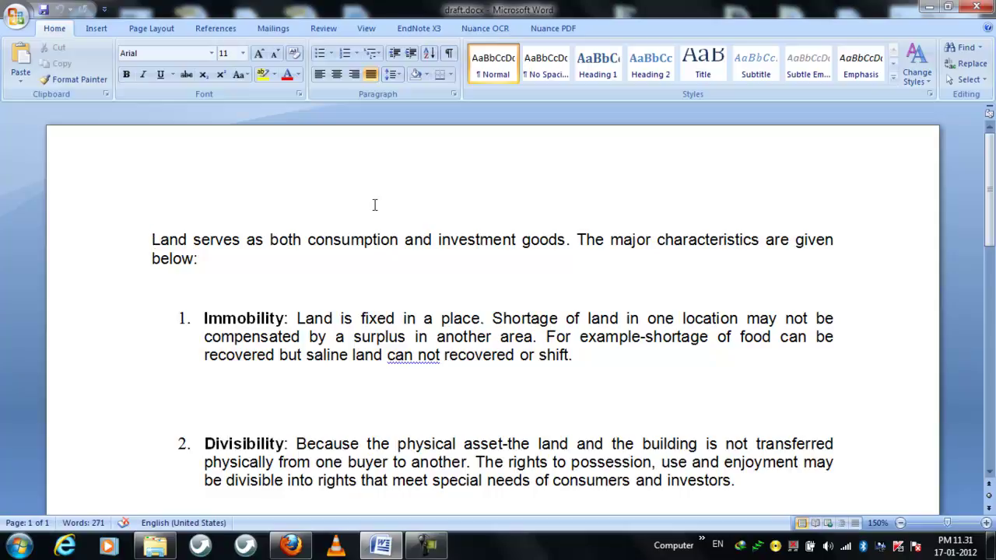
Step: Type 'Economic Characteristics of Land' on a new first line and select that heading
key("Return")
key("Return")
key("Up")
key("Up")
type("Characteristics of ")
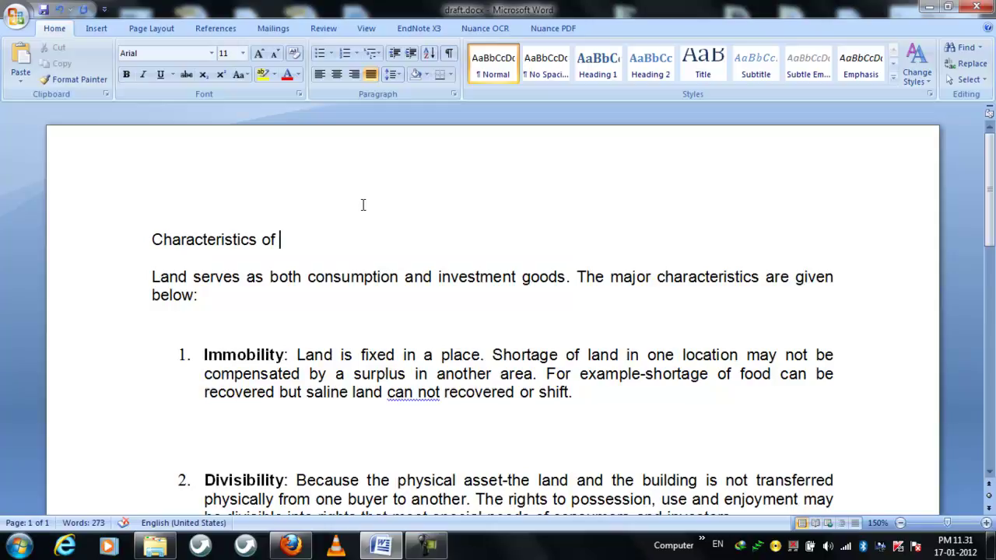
type("Land")
key("Left")
key("Left")
key("Left")
key("Left")
key("Left")
key("Left")
key("Left")
key("Left")
key("Left")
key("Left")
key("Left")
key("Left")
key("Left")
key("Left")
key("Left")
key("Left")
key("Left")
type("Economic")
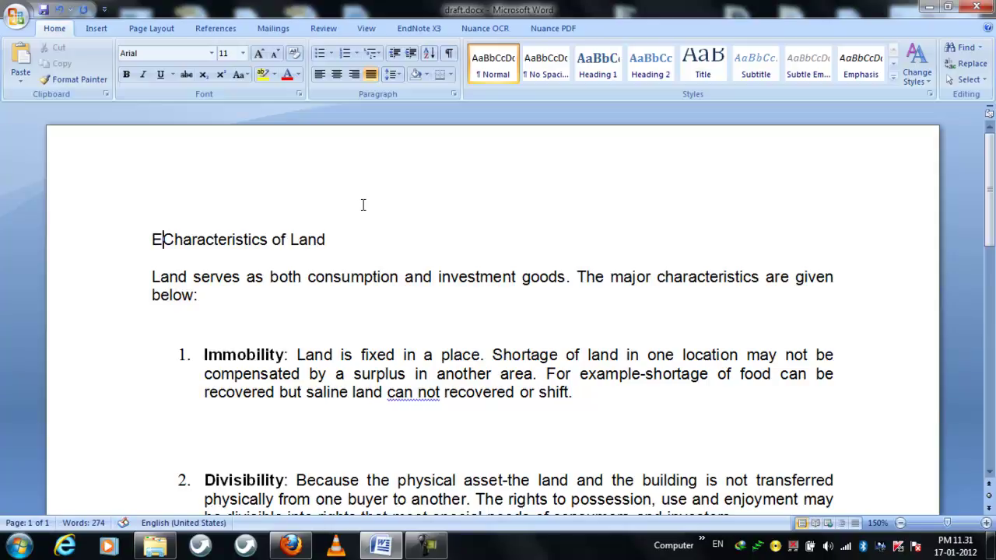
left_click(404, 241)
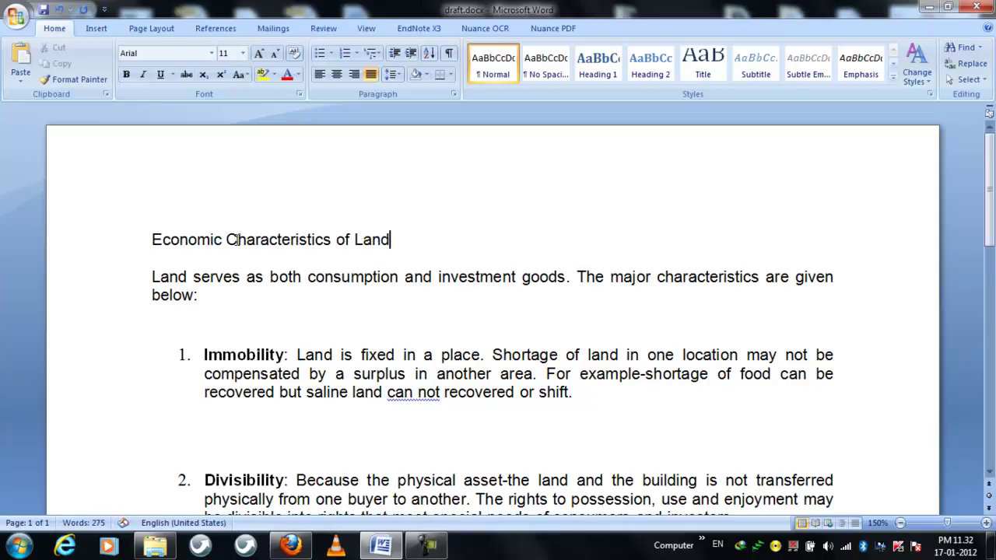
left_click_drag(154, 240, 390, 242)
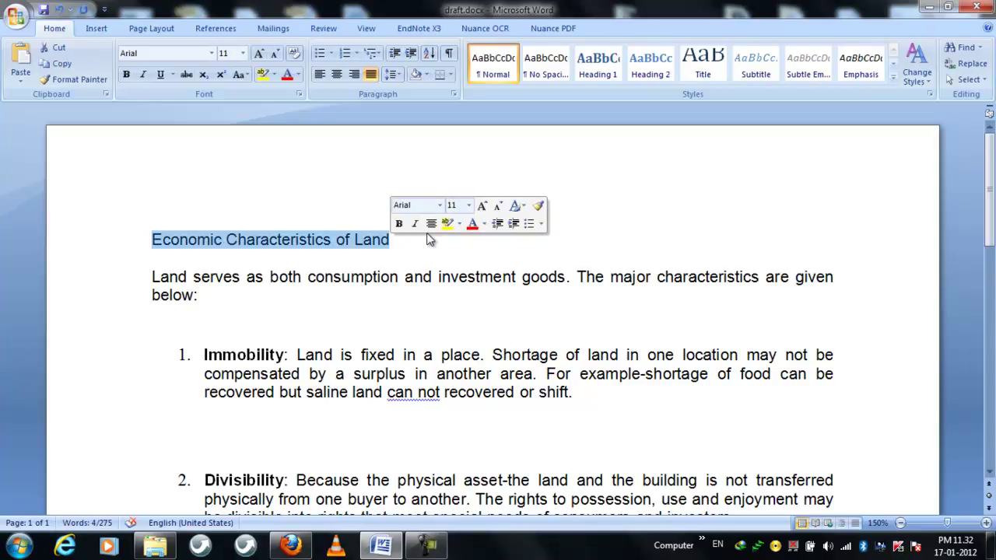
Step: Centre the title and make it 14 pt bold Algerian
left_click(337, 75)
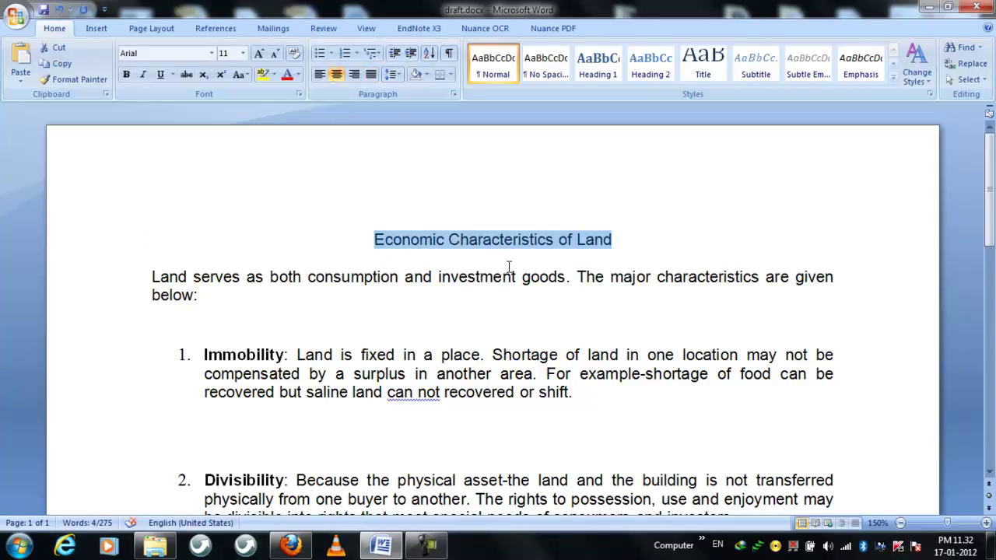
left_click(244, 53)
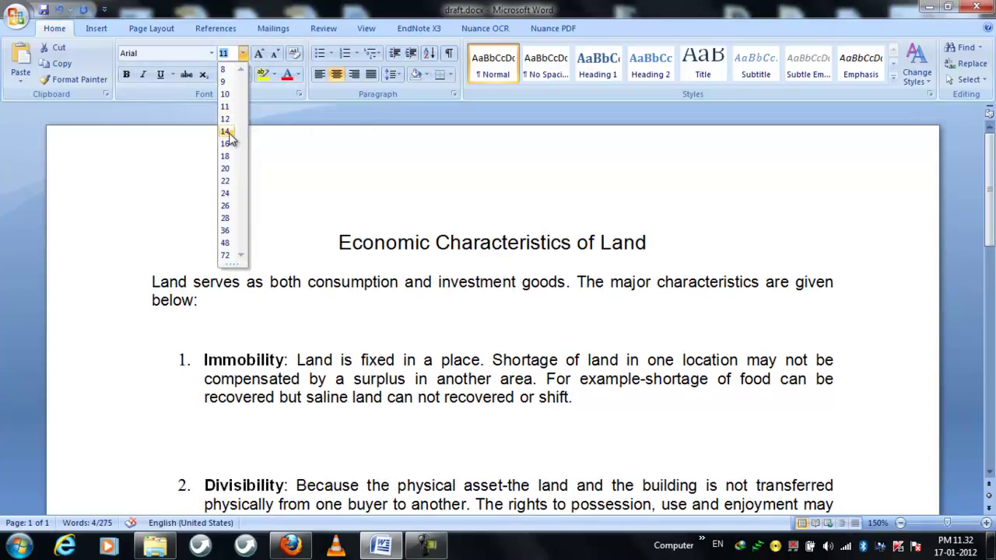
left_click(227, 132)
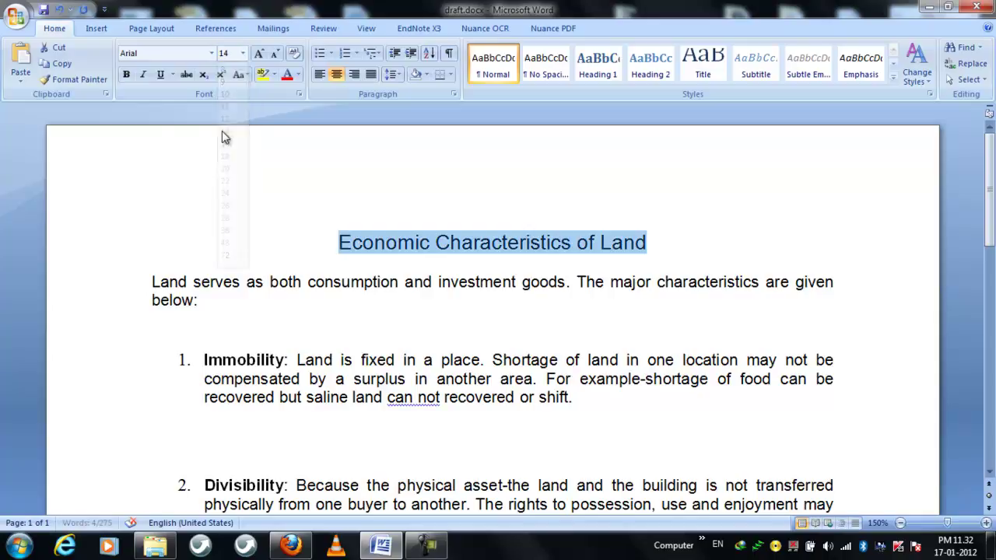
left_click(127, 77)
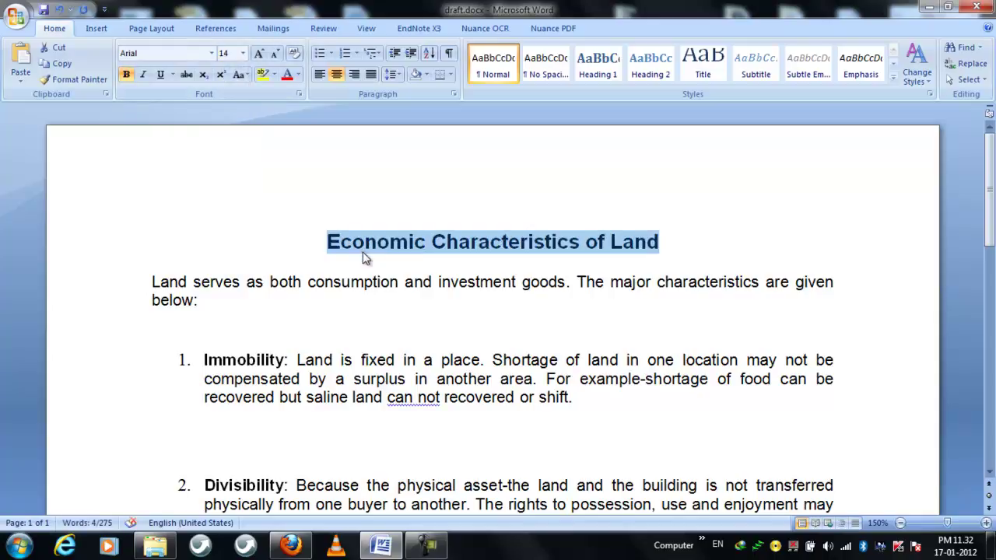
left_click(211, 53)
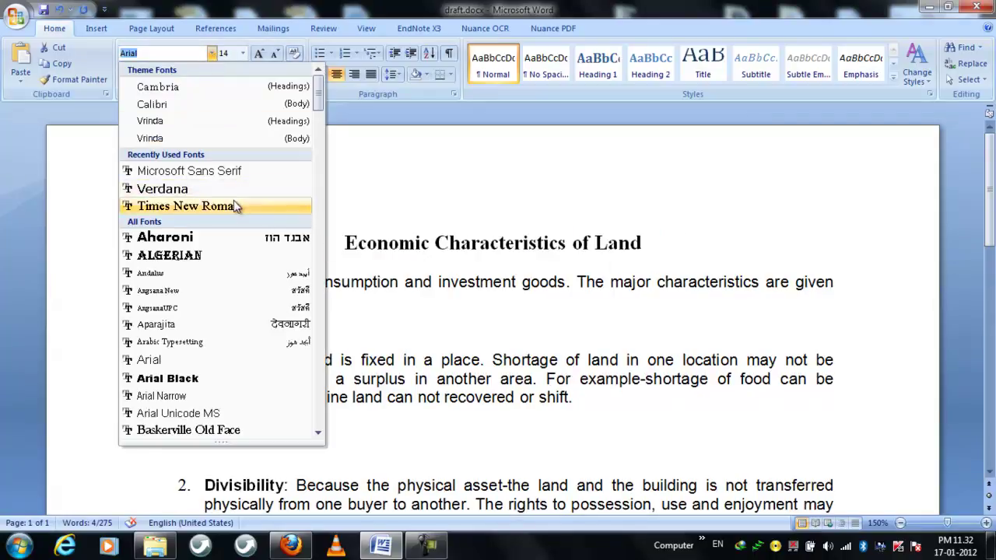
left_click(209, 258)
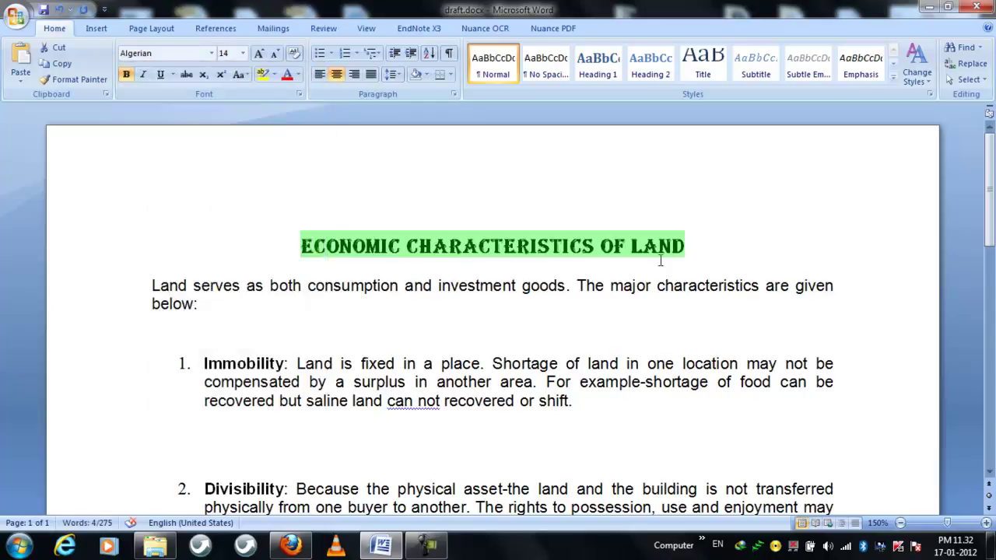
left_click(697, 253)
Step: Reselect the title and set its font colour to blue
left_click_drag(694, 253, 298, 248)
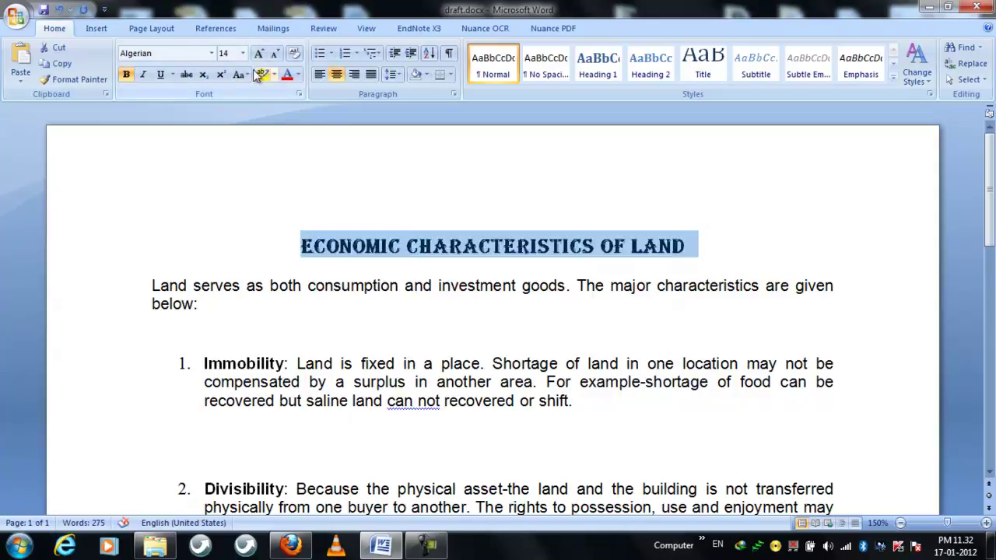
left_click(297, 74)
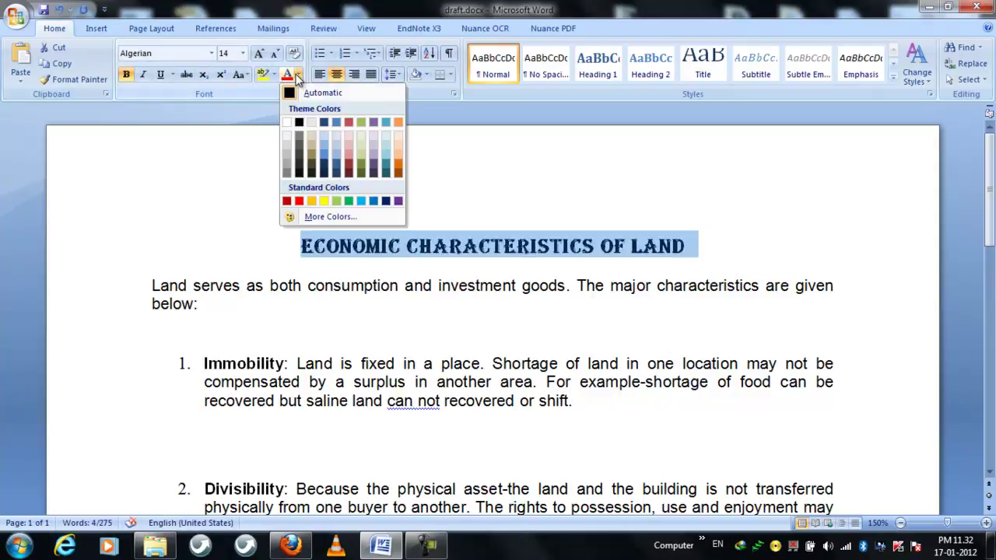
left_click(324, 155)
left_click(696, 269)
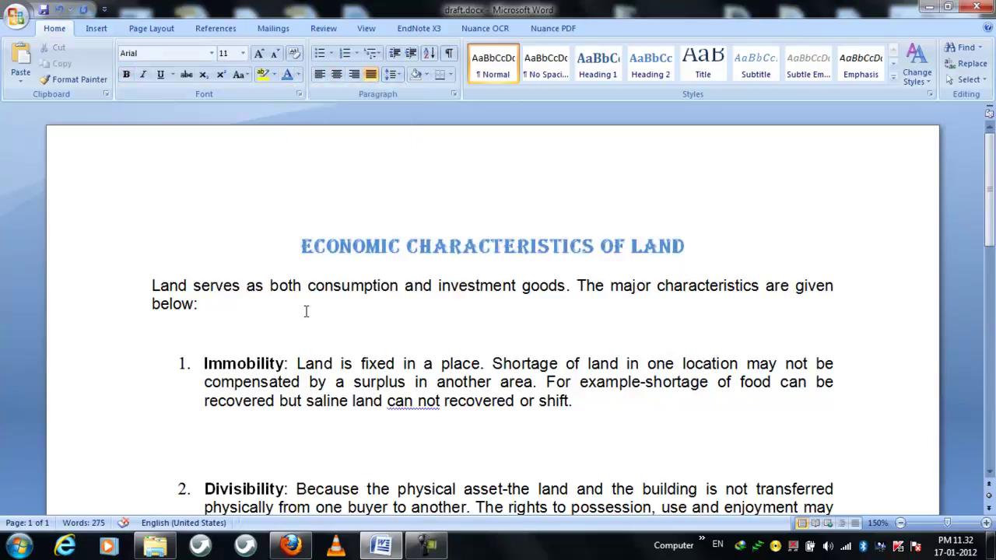
Step: Select the four numbered characteristics, items 1–4, and turn off their numbering
scroll(306, 311, "down", 1)
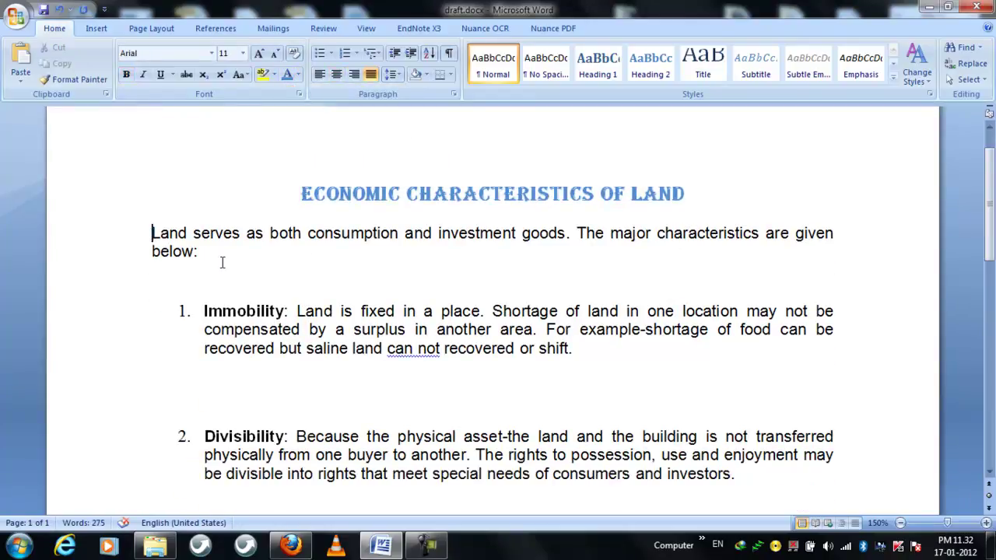
scroll(276, 284, "down", 1)
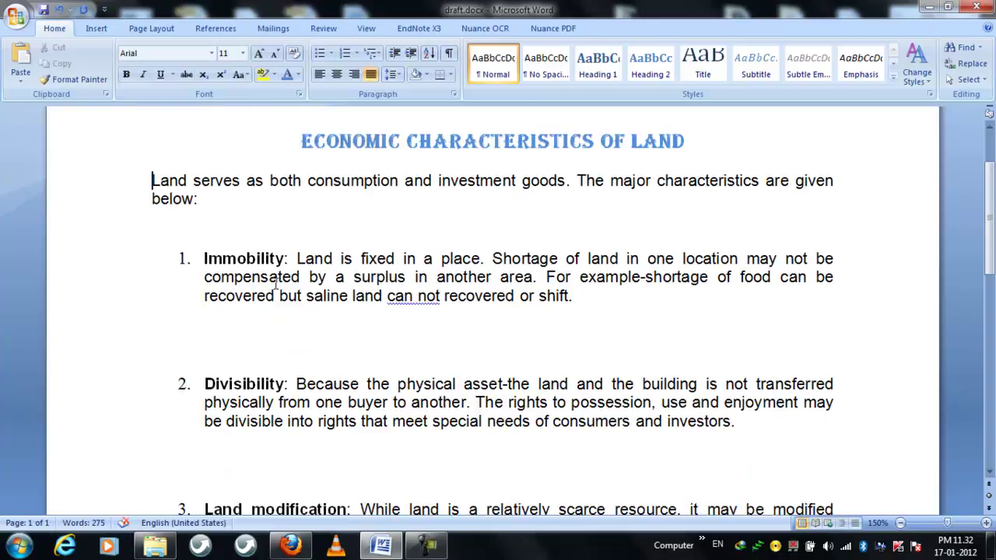
left_click(196, 232)
scroll(229, 321, "down", 3)
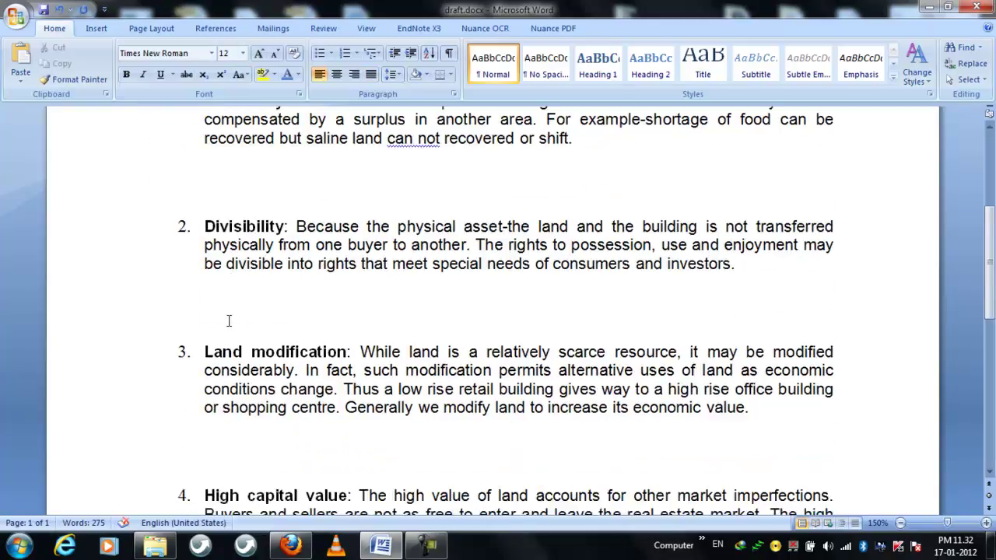
scroll(229, 320, "down", 2)
scroll(229, 320, "up", 4)
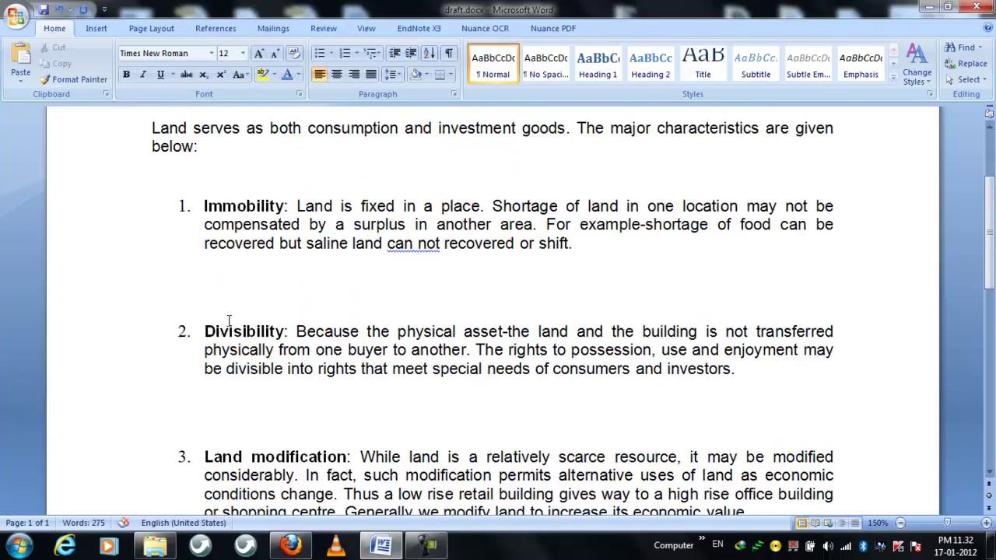
scroll(219, 196, "up", 1)
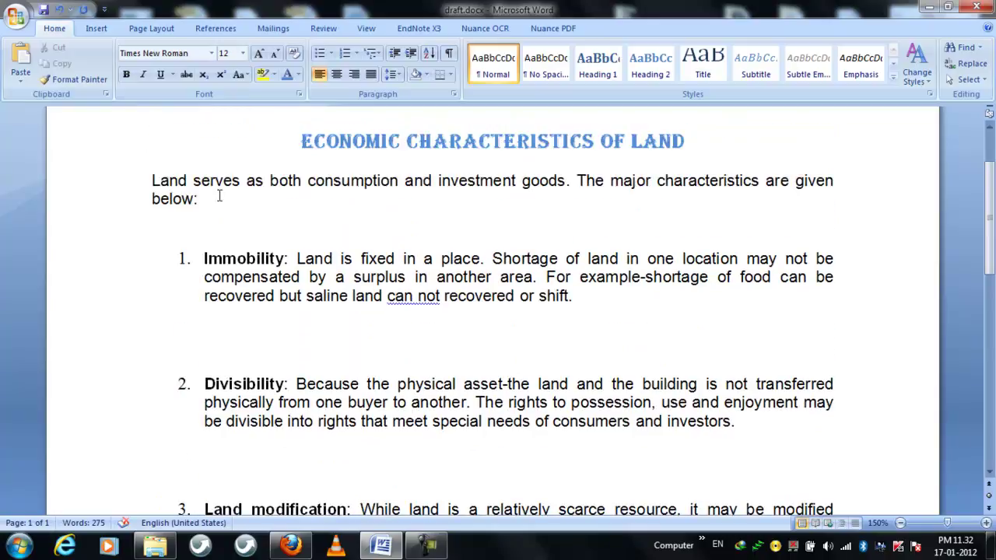
scroll(276, 390, "down", 1)
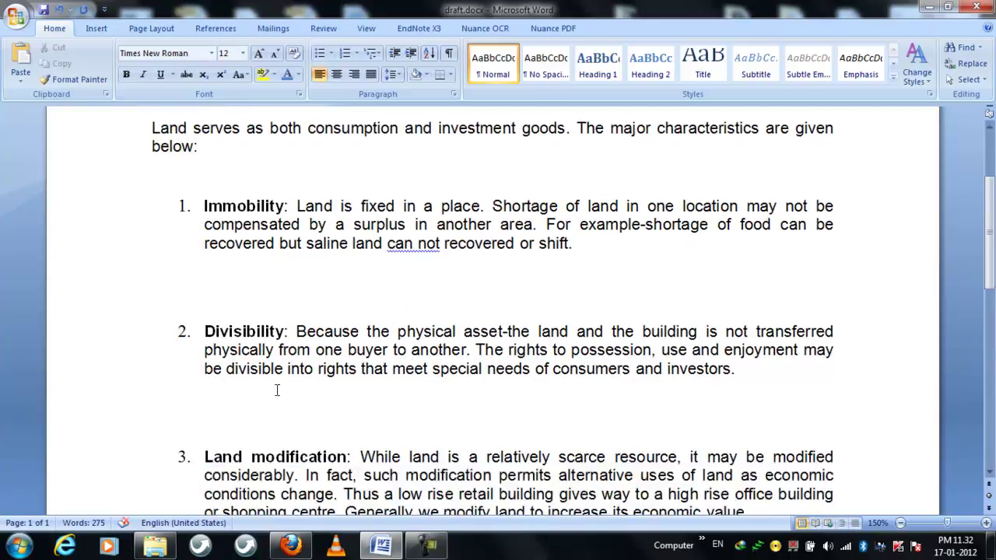
scroll(276, 389, "down", 5)
left_click_drag(536, 428, 204, 270)
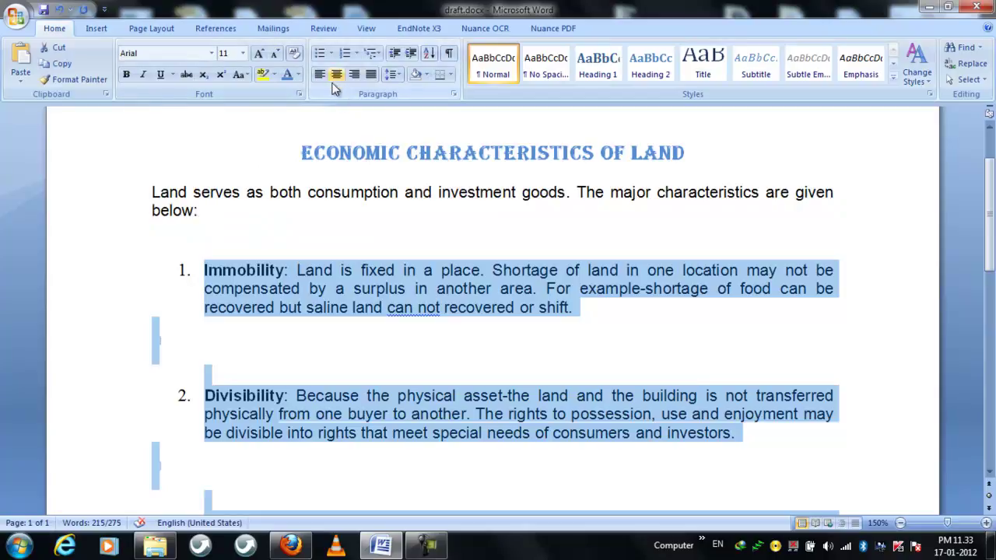
left_click(345, 59)
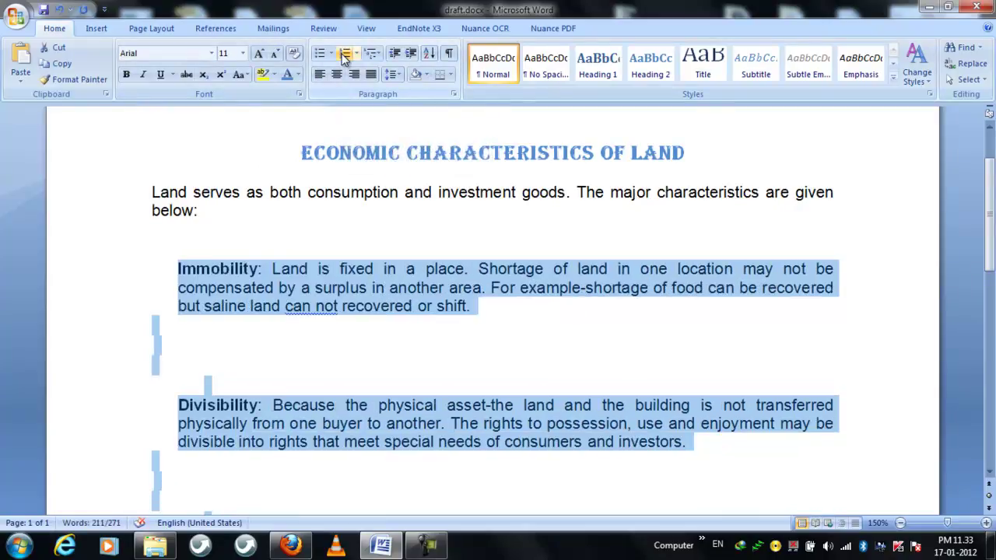
Step: Set the selected items' left indentation to 0 in the Paragraph dialog
left_click(454, 94)
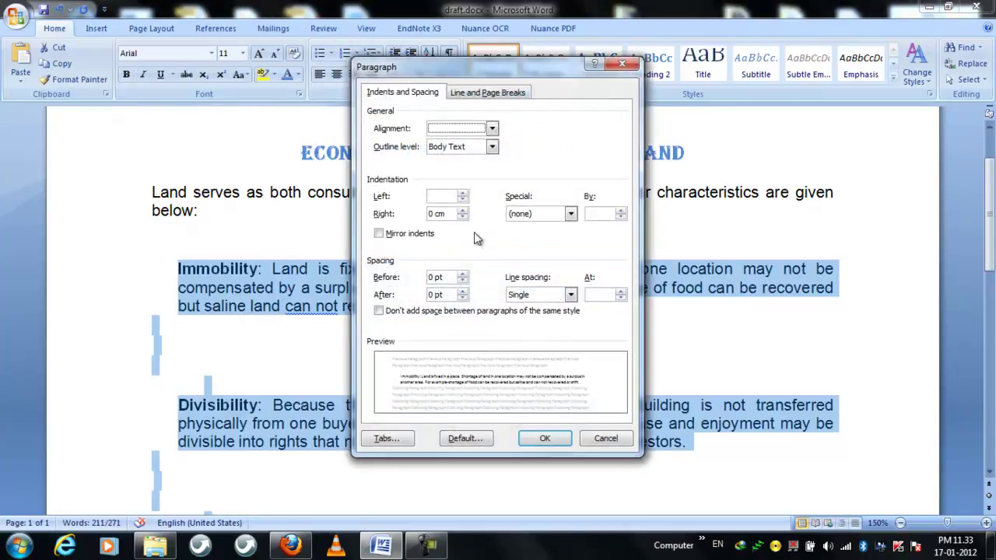
left_click(436, 196)
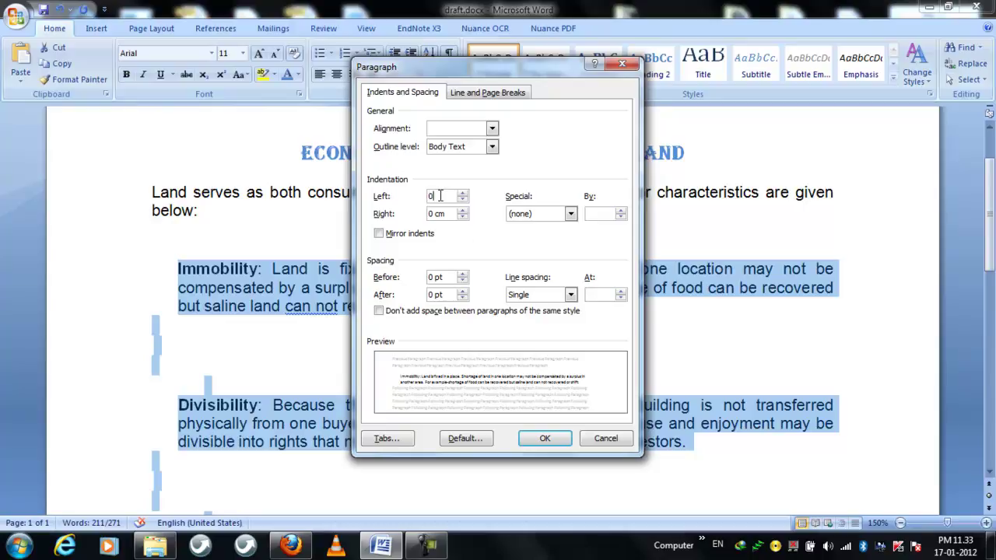
left_click(551, 440)
left_click(209, 359)
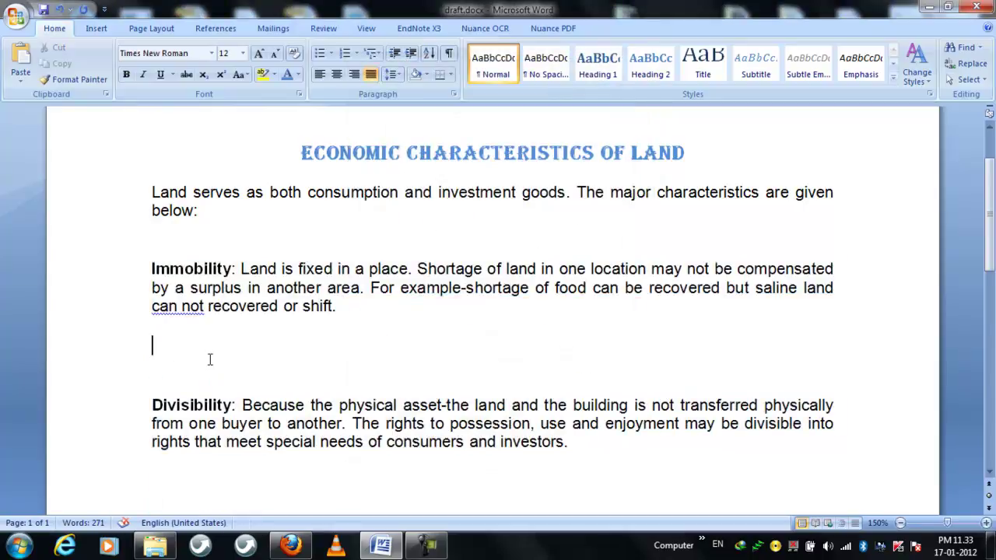
Step: Delete the blank lines below the introductory paragraph
left_click(207, 249)
key("BackSpace")
scroll(144, 374, "down", 4)
scroll(137, 379, "up", 3)
scroll(136, 379, "up", 2)
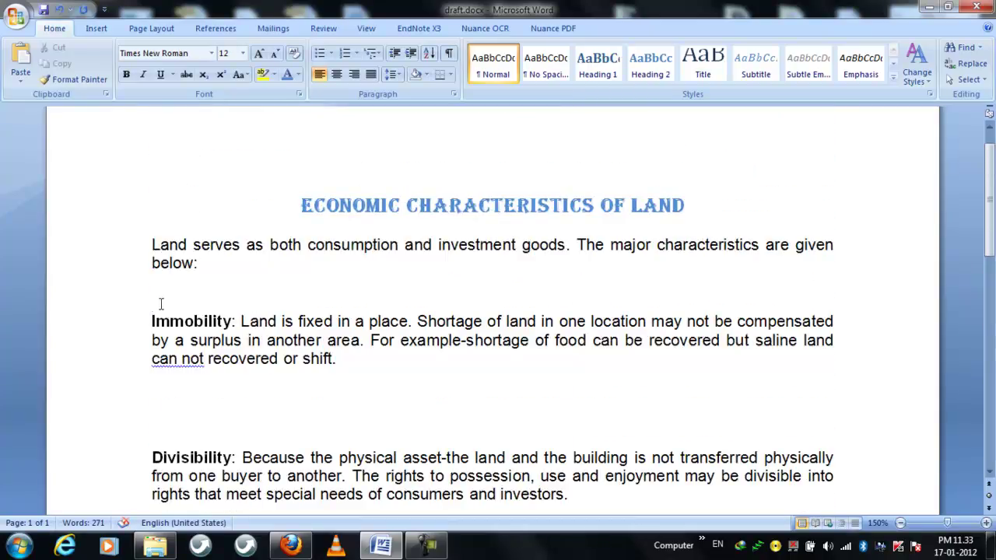
left_click(167, 419)
left_click(165, 388)
left_click(169, 431)
left_click(161, 304)
key("BackSpace")
key("BackSpace")
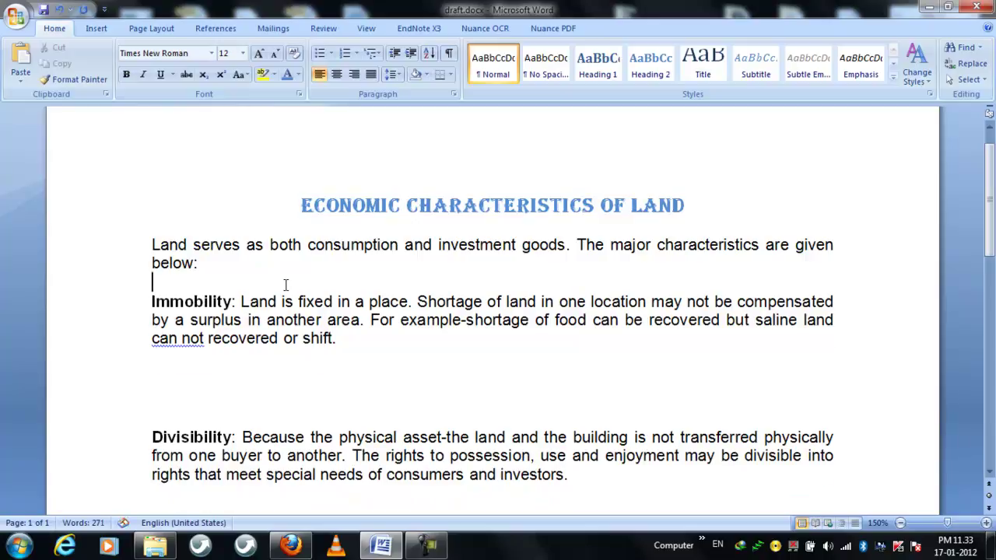
Step: Remove the blank lines above Divisibility, Land modification and High capital value
left_click(162, 398)
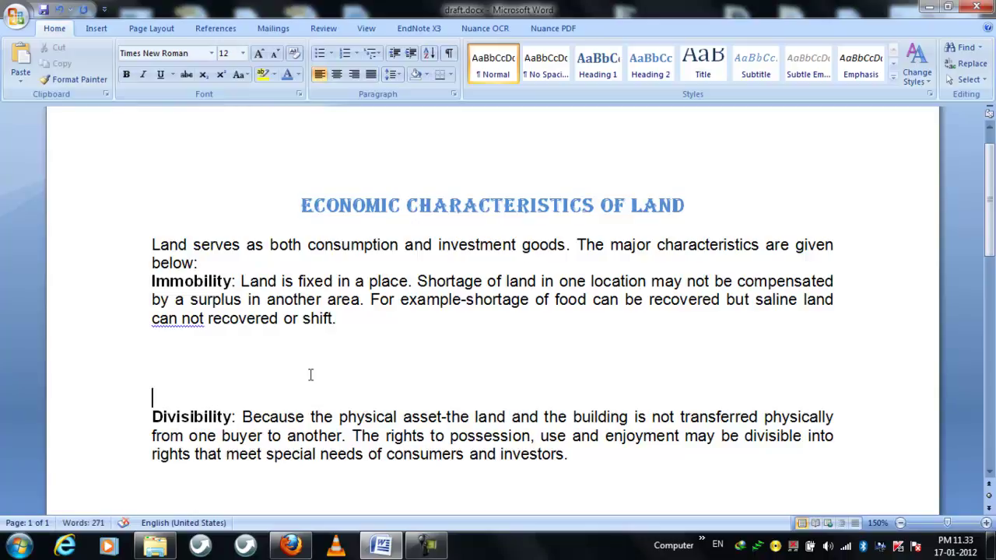
key("BackSpace")
key("BackSpace")
key("BackSpace")
key("BackSpace")
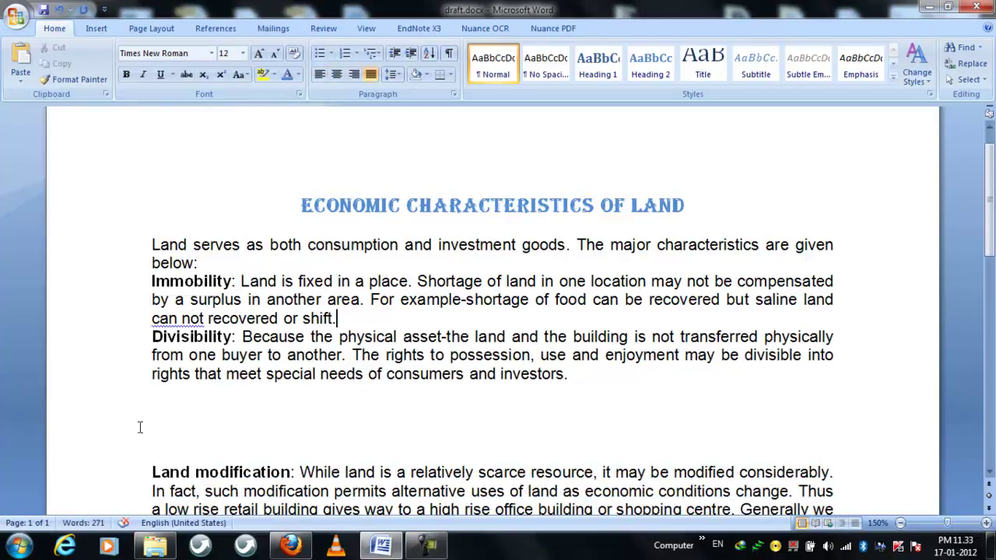
left_click(159, 451)
key("BackSpace")
key("BackSpace")
key("BackSpace")
key("BackSpace")
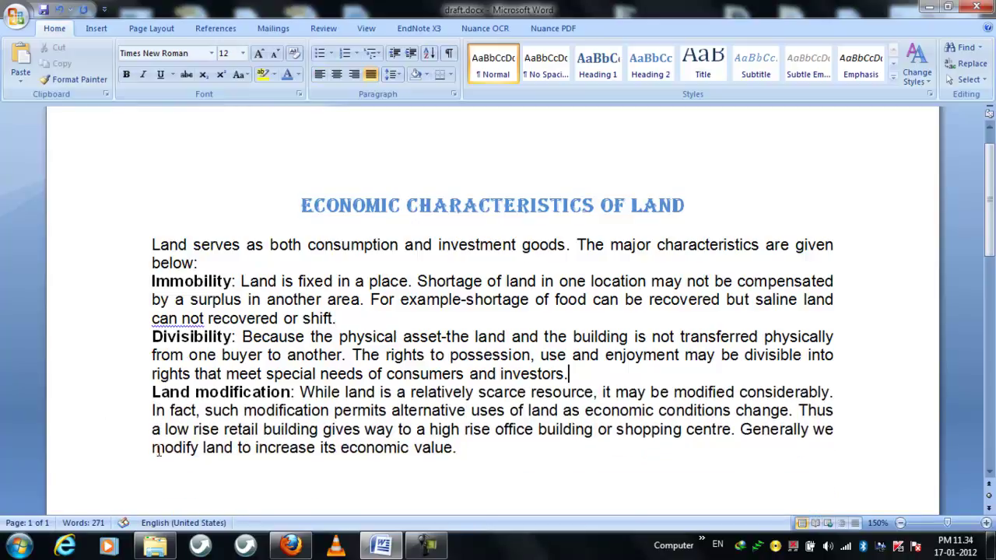
scroll(215, 491, "down", 3)
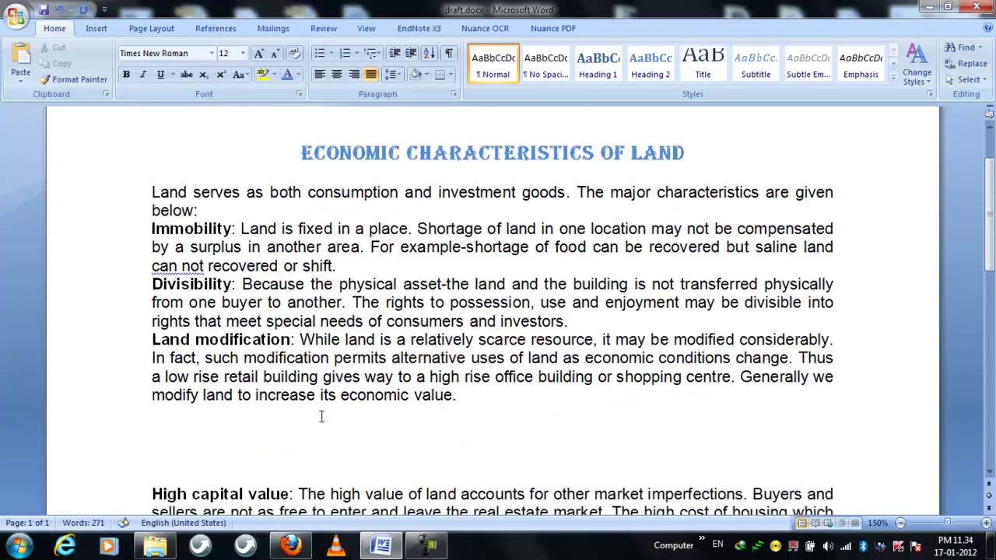
left_click(161, 368)
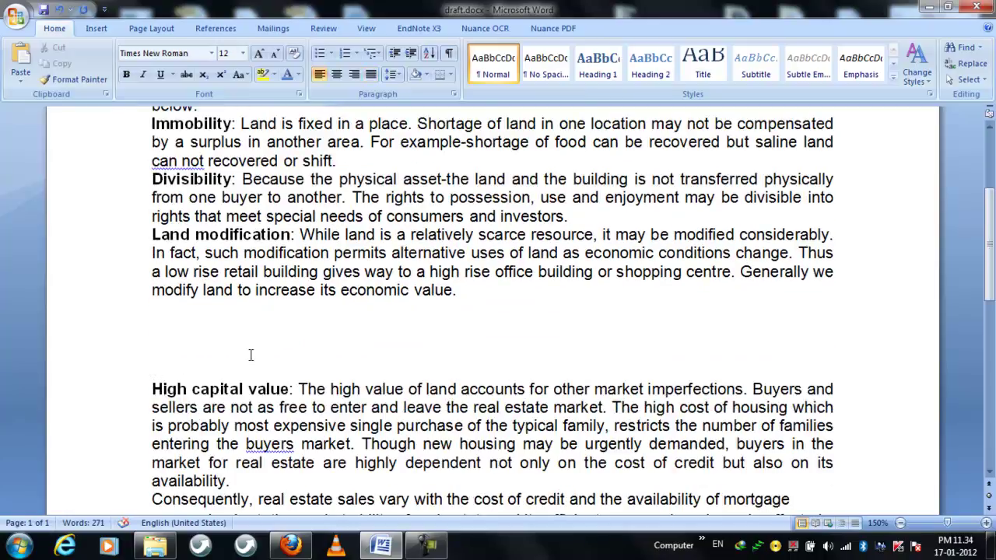
key("BackSpace")
key("BackSpace")
key("BackSpace")
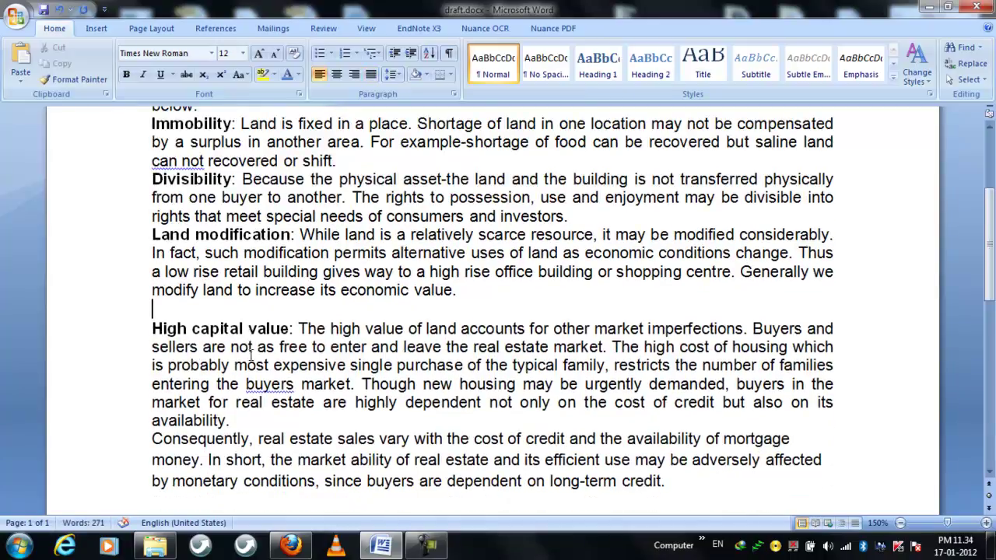
key("BackSpace")
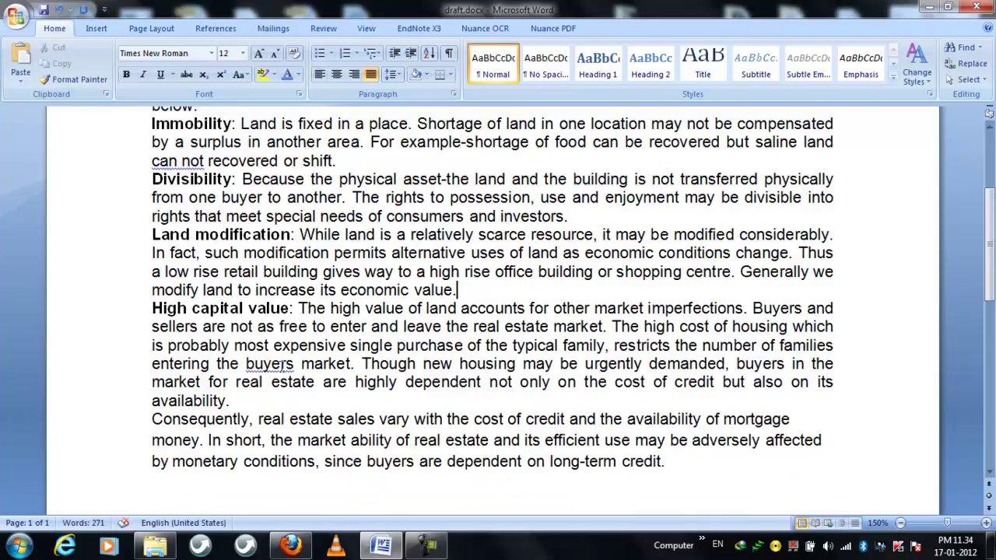
left_click_drag(673, 465, 233, 301)
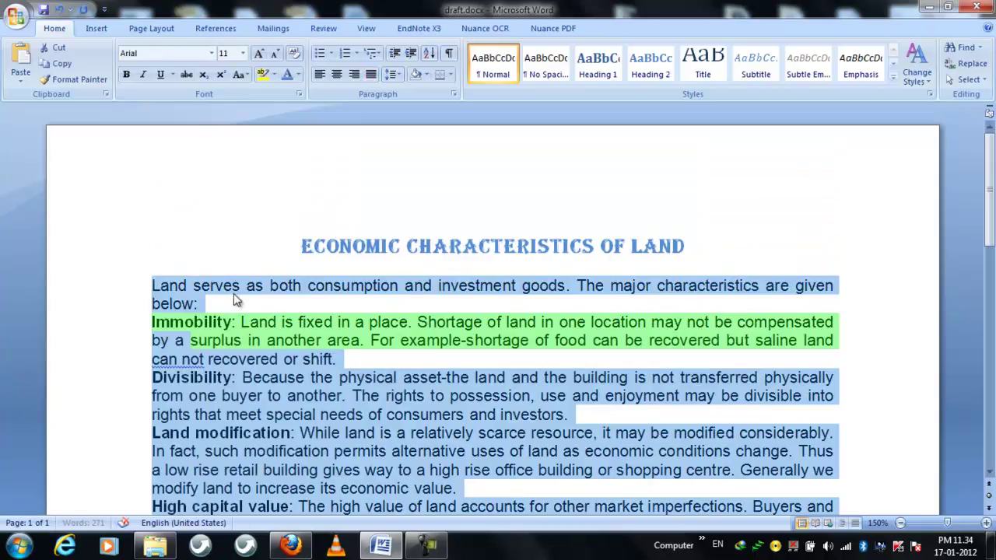
Step: Set Spacing Before to 5 for all selected paragraphs
left_click(453, 94)
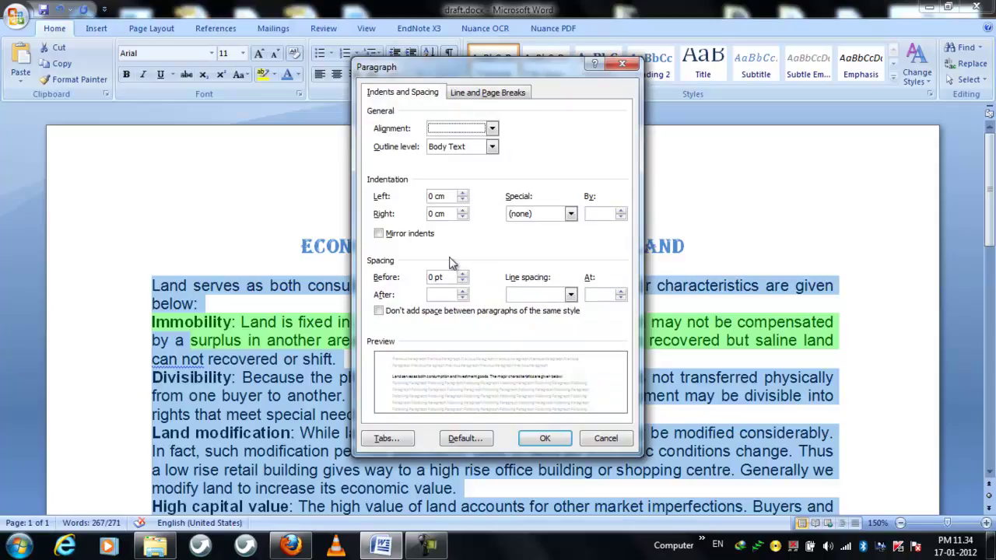
left_click(440, 294)
double_click(433, 276)
type("5")
left_click(545, 440)
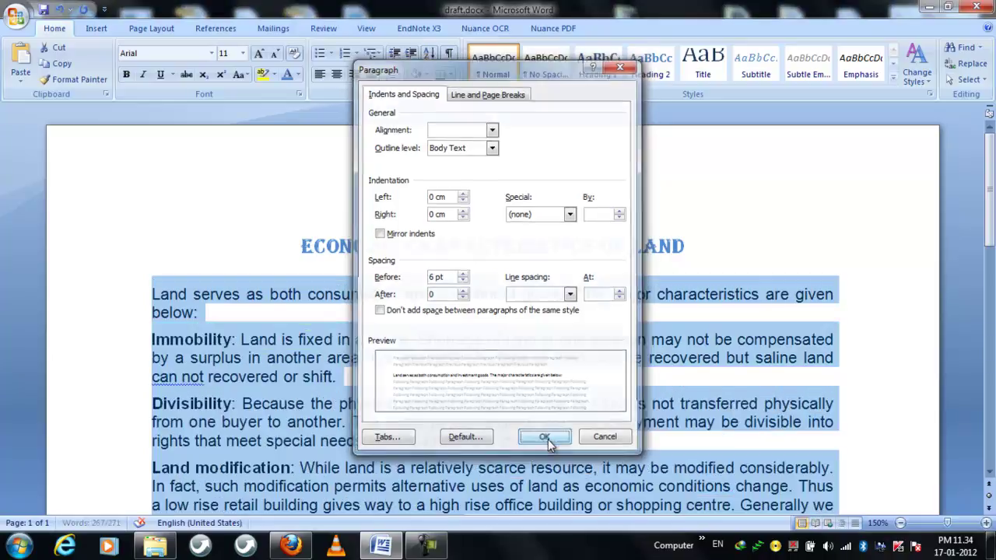
left_click(309, 333)
Step: Review the new spacing and reselect the whole text from the end up to the top
scroll(308, 339, "down", 1)
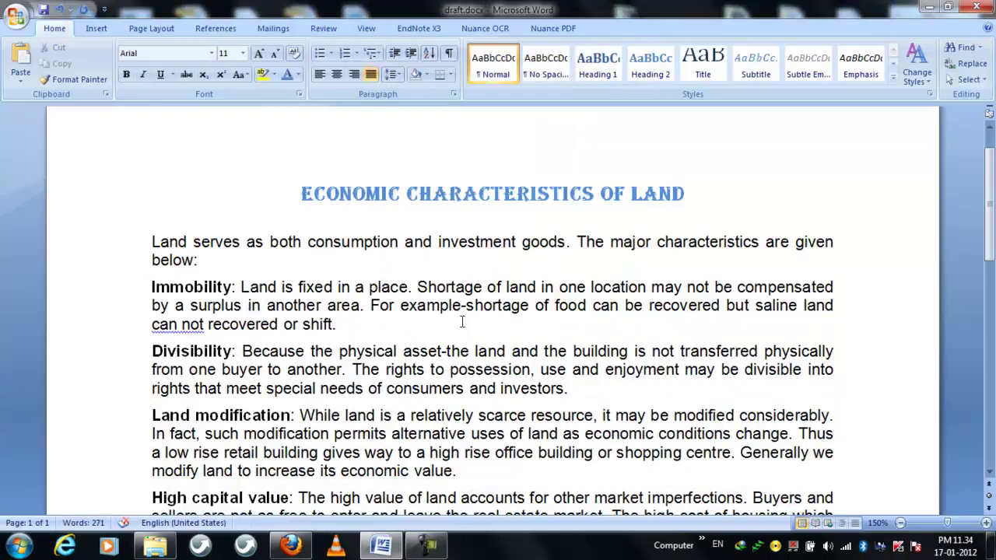
left_click(154, 276)
scroll(184, 344, "down", 1)
scroll(178, 348, "down", 4)
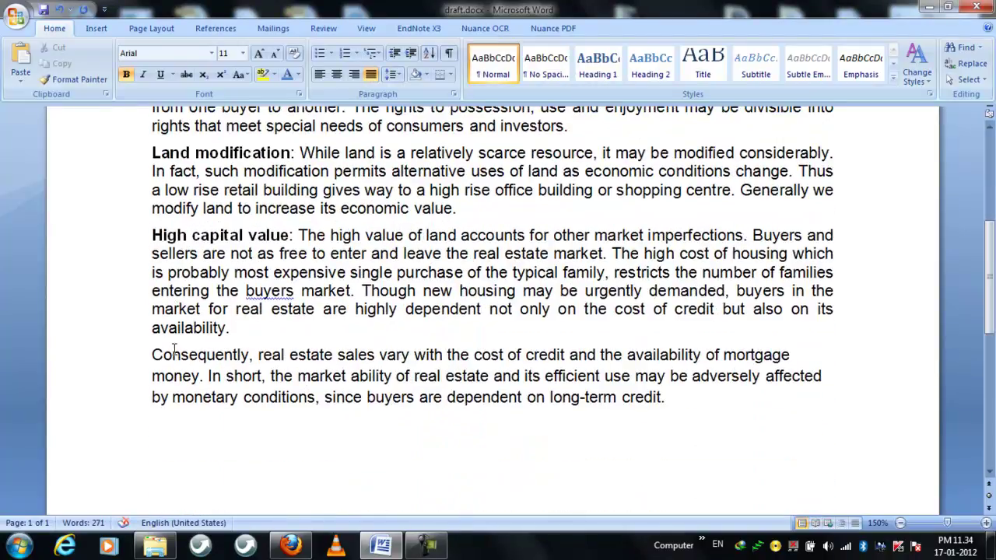
scroll(175, 350, "up", 1)
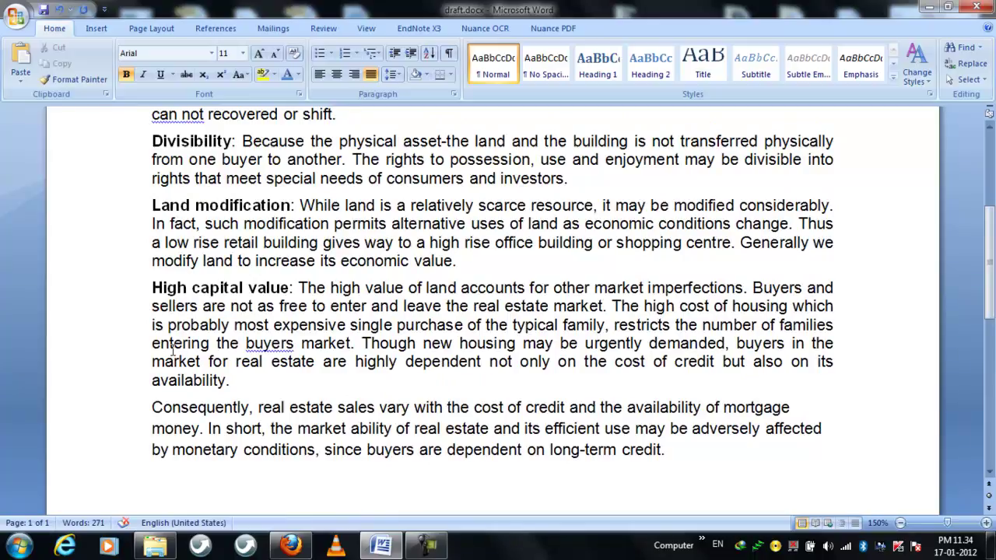
left_click_drag(669, 454, 159, 264)
Step: Raise Spacing Before for the selected text to 12 pt and review the gaps
left_click(454, 94)
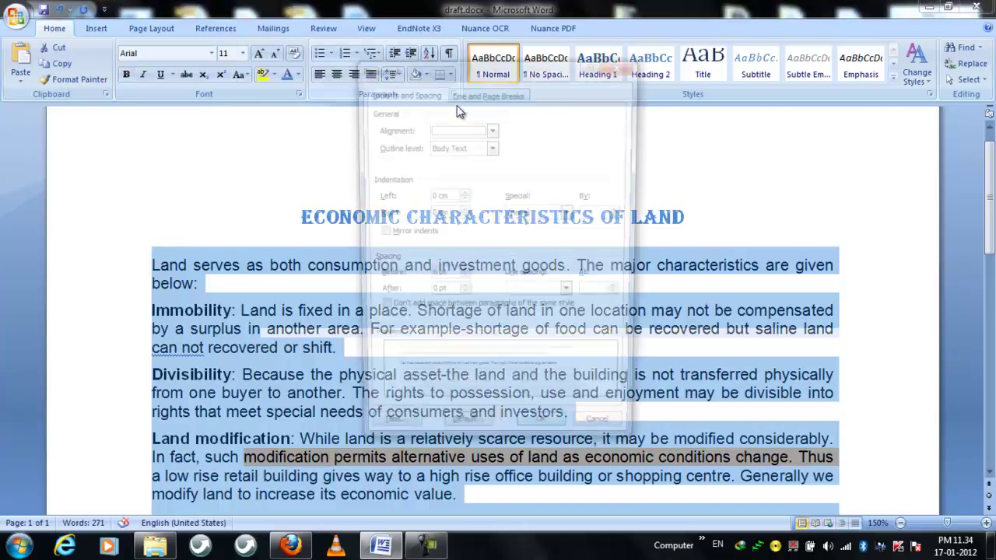
left_click(462, 274)
left_click(462, 274)
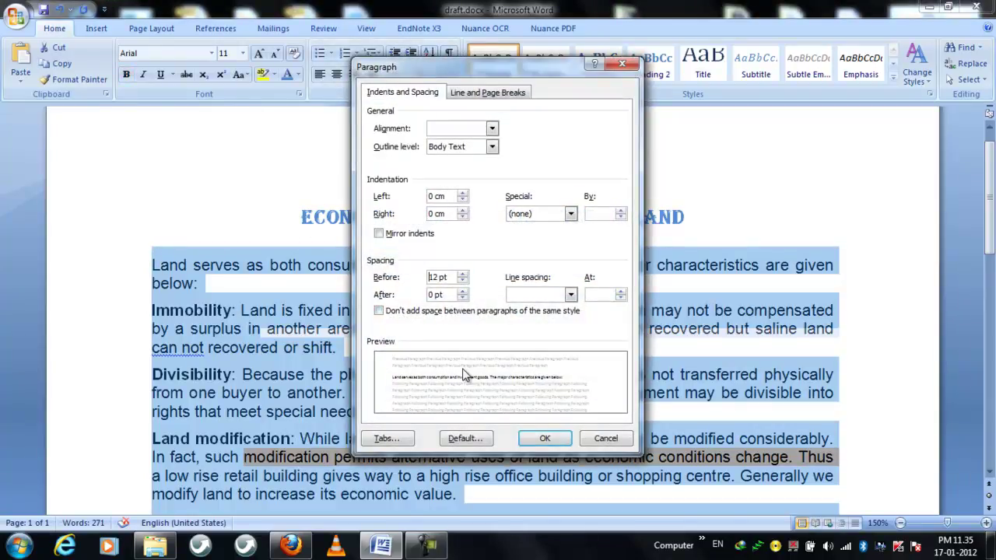
left_click(541, 441)
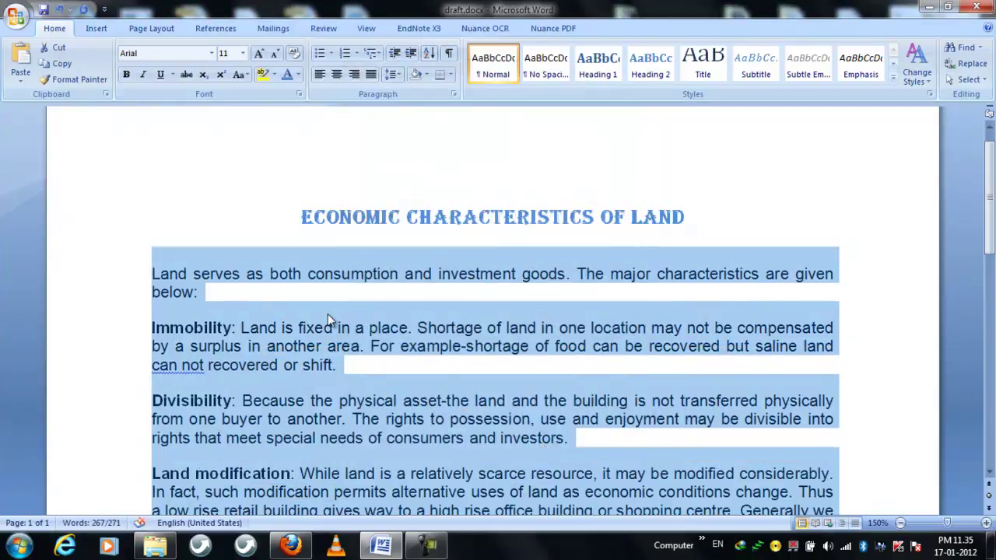
left_click(327, 315)
scroll(466, 385, "down", 2)
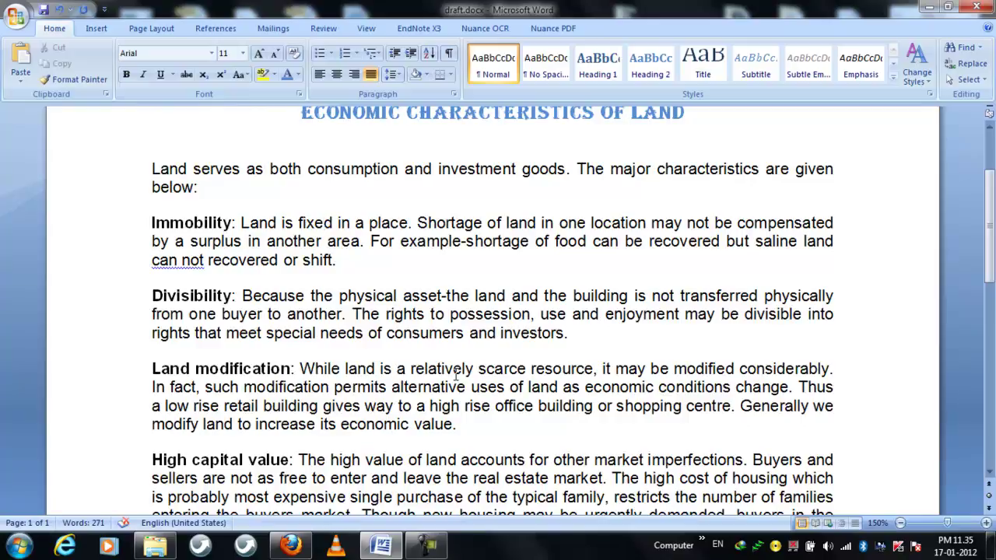
scroll(371, 296, "up", 1)
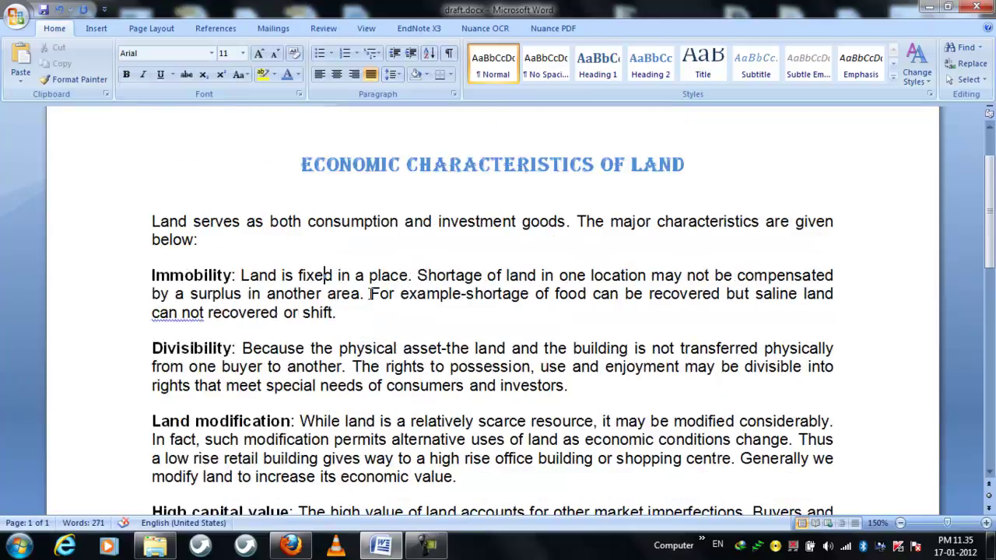
scroll(371, 294, "down", 1)
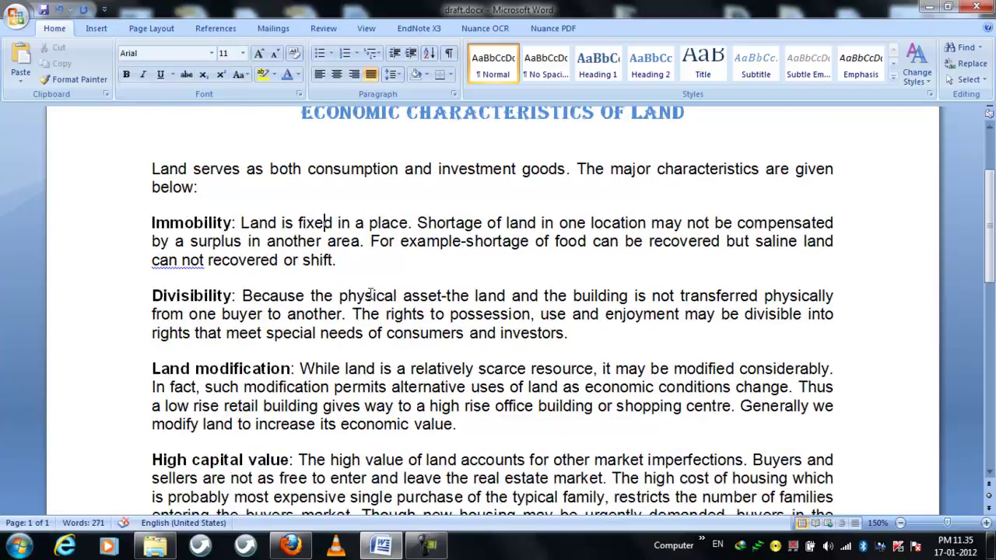
Step: Tab-indent the first lines of Immobility, Divisibility, Land modification and High capital value
left_click(150, 223)
key("Tab")
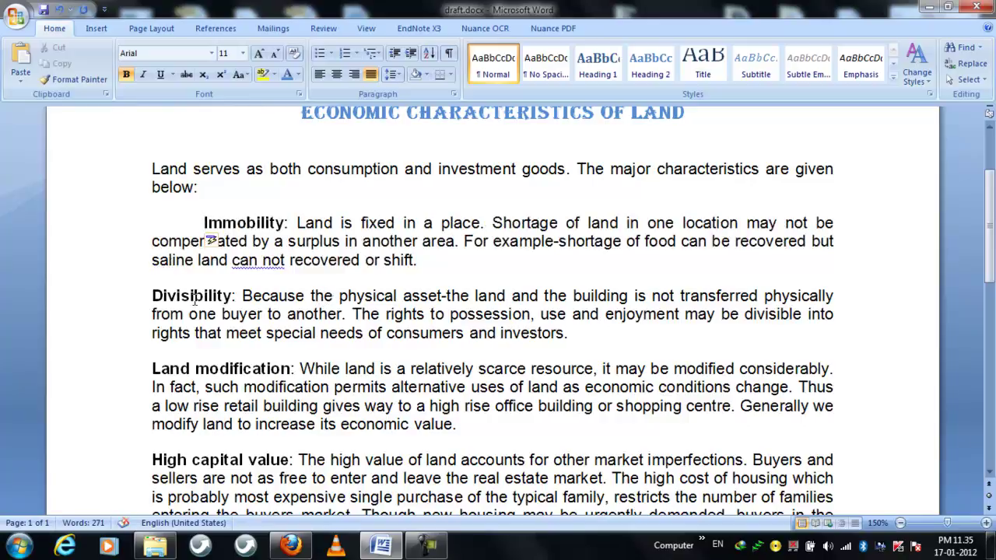
left_click(152, 296)
key("Tab")
left_click(152, 369)
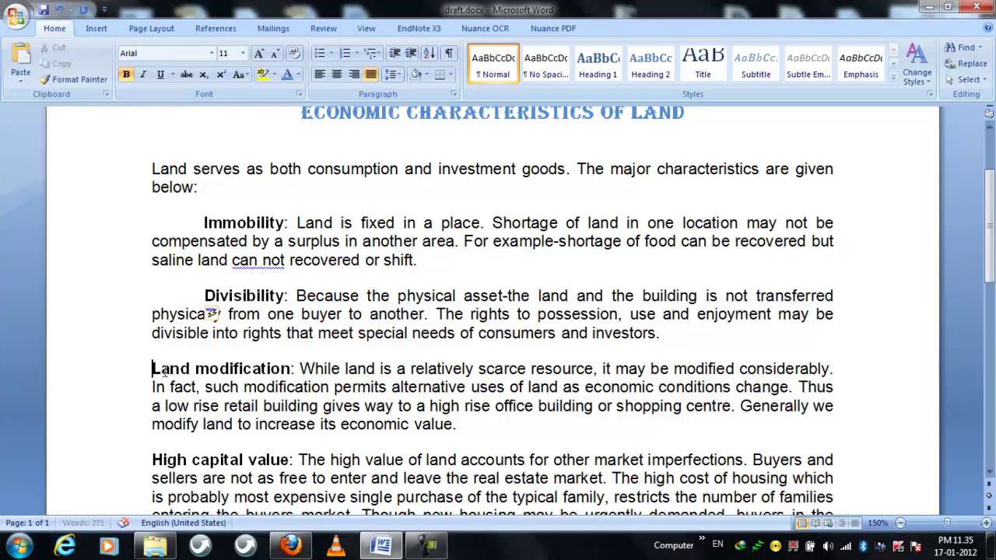
key("Tab")
left_click(153, 460)
key("Tab")
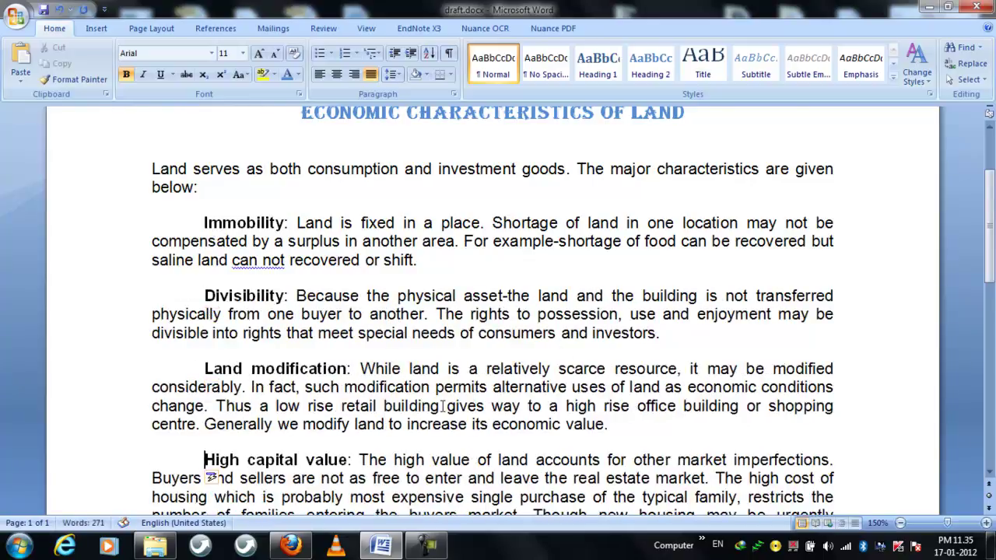
Step: Tab-indent the first lines of the Consequently paragraph and the introductory paragraph
scroll(444, 405, "down", 4)
left_click(153, 378)
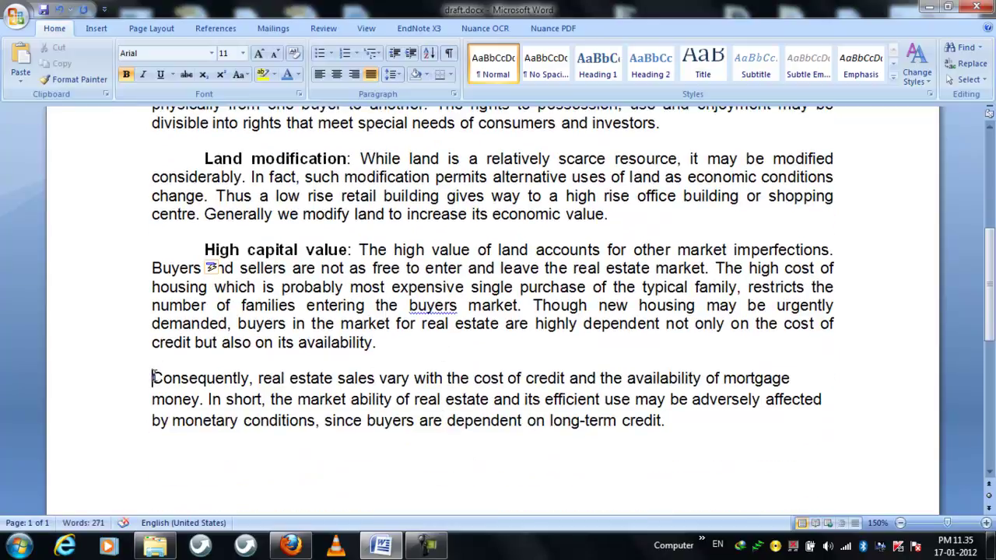
key("Tab")
scroll(502, 349, "up", 4)
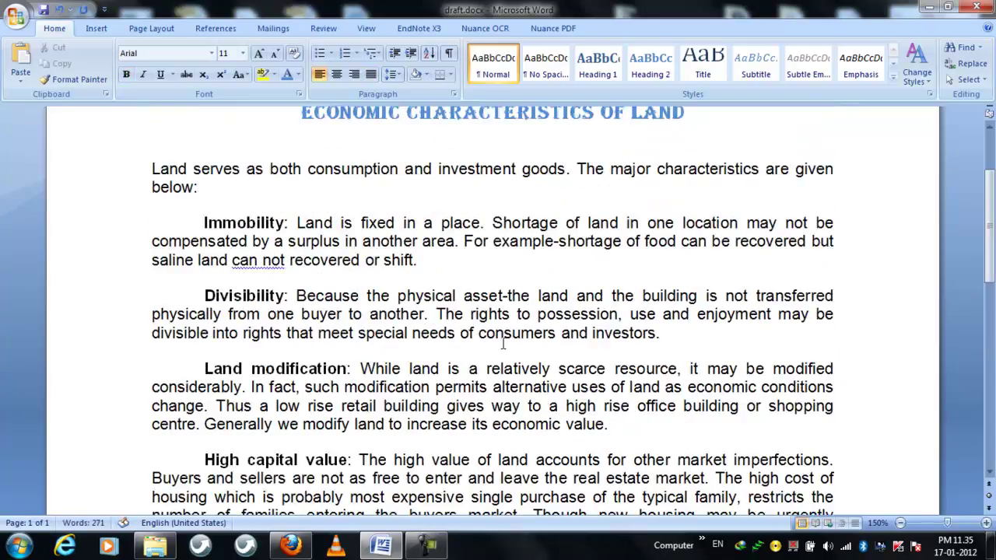
scroll(502, 344, "up", 1)
left_click(153, 223)
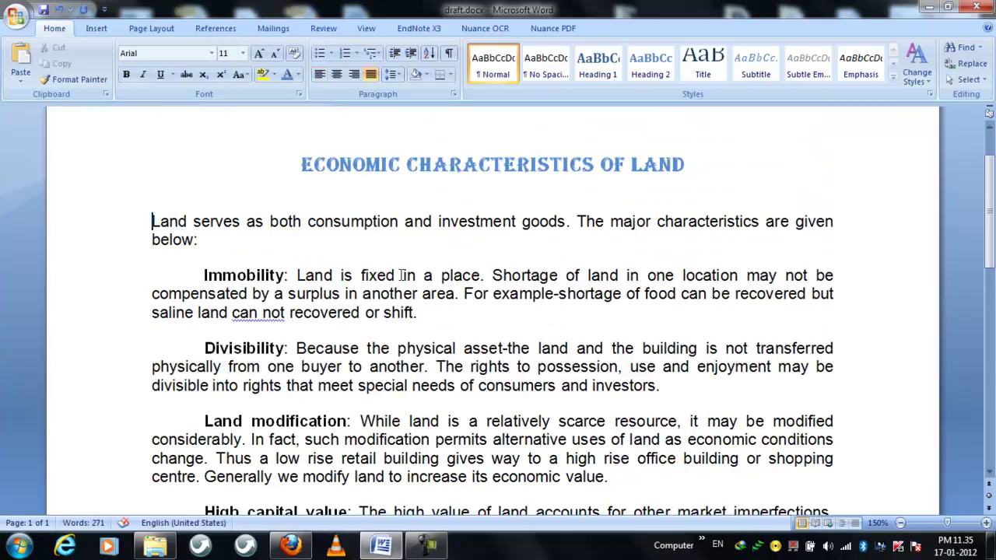
key("Tab")
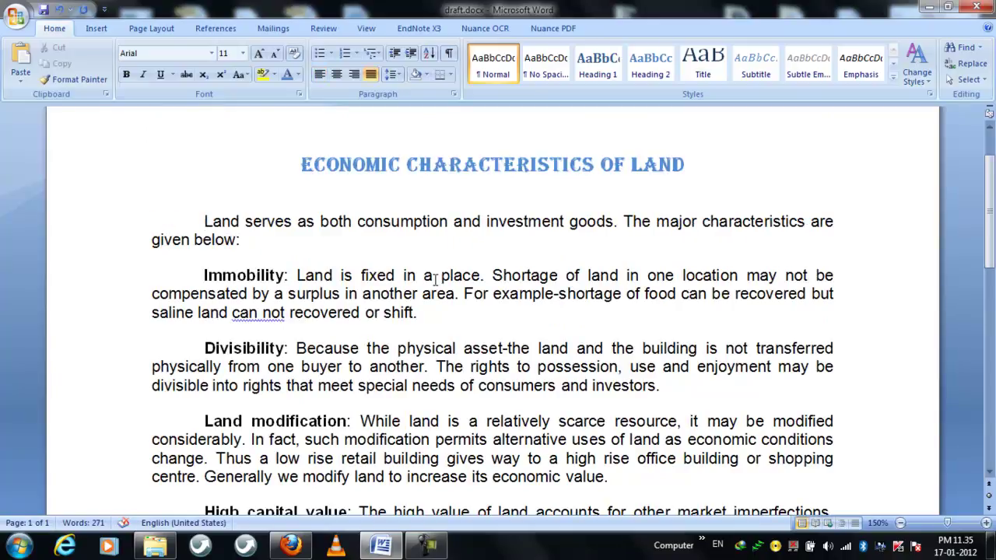
scroll(255, 298, "down", 2)
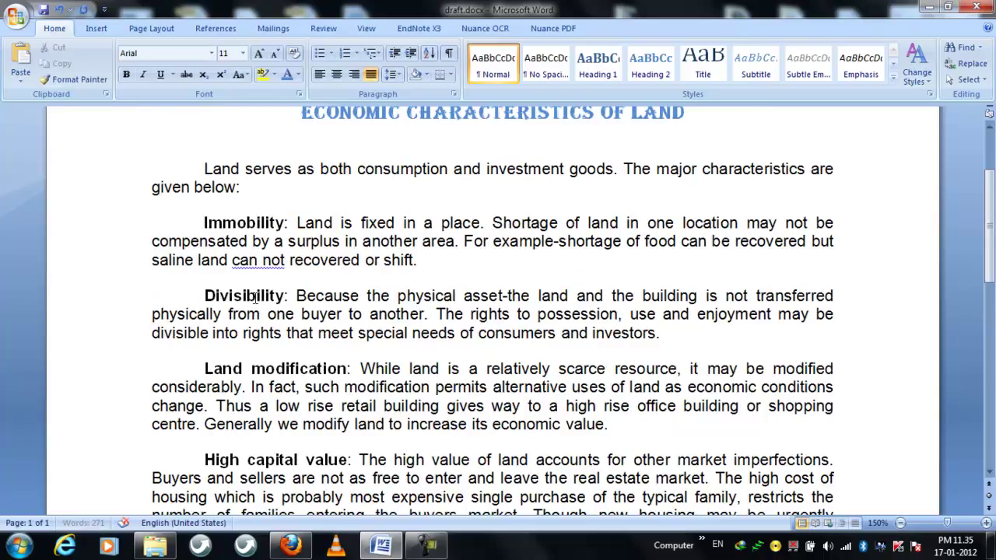
scroll(255, 298, "up", 2)
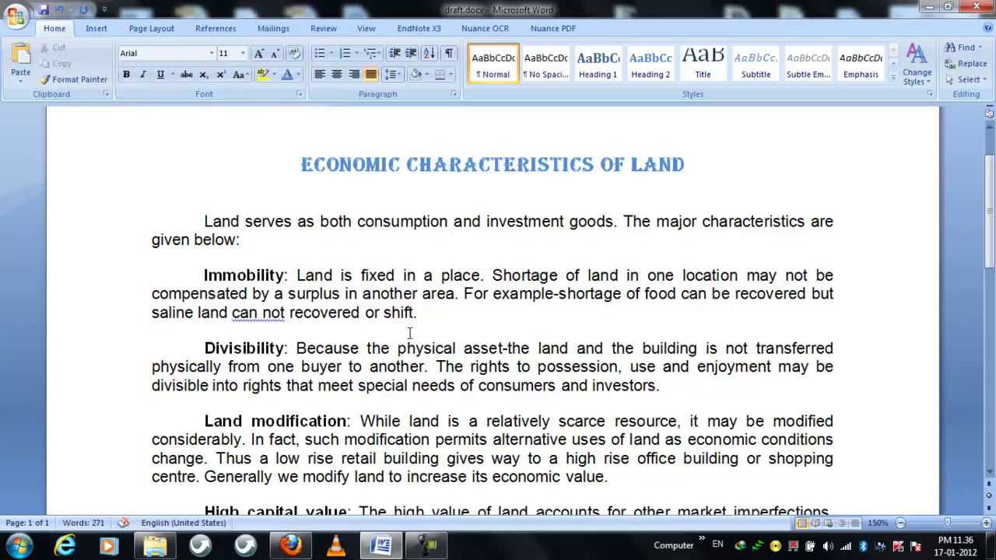
scroll(409, 333, "down", 3)
scroll(410, 333, "down", 2)
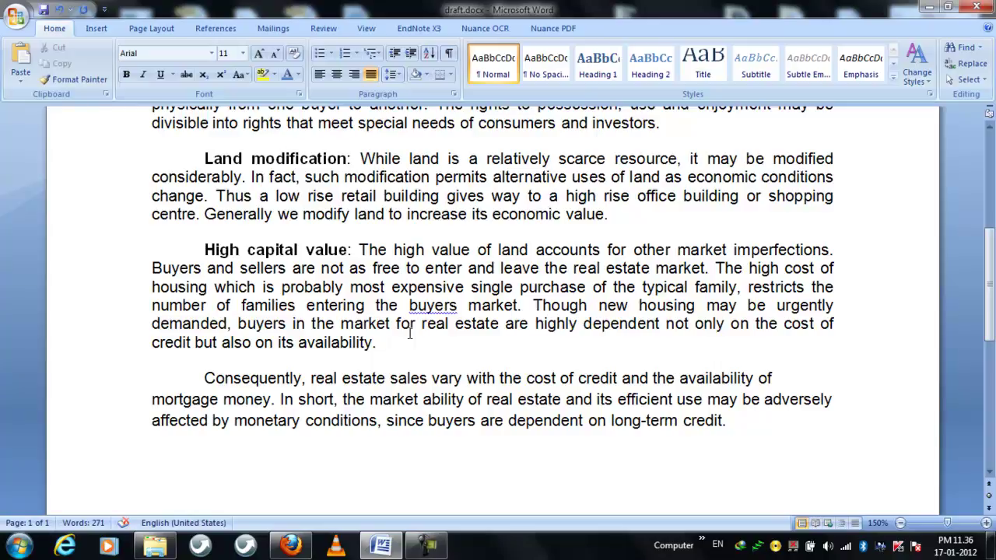
Step: Select the High capital value paragraph and give it a 1 cm left indent
left_click(382, 343)
left_click_drag(382, 342, 207, 251)
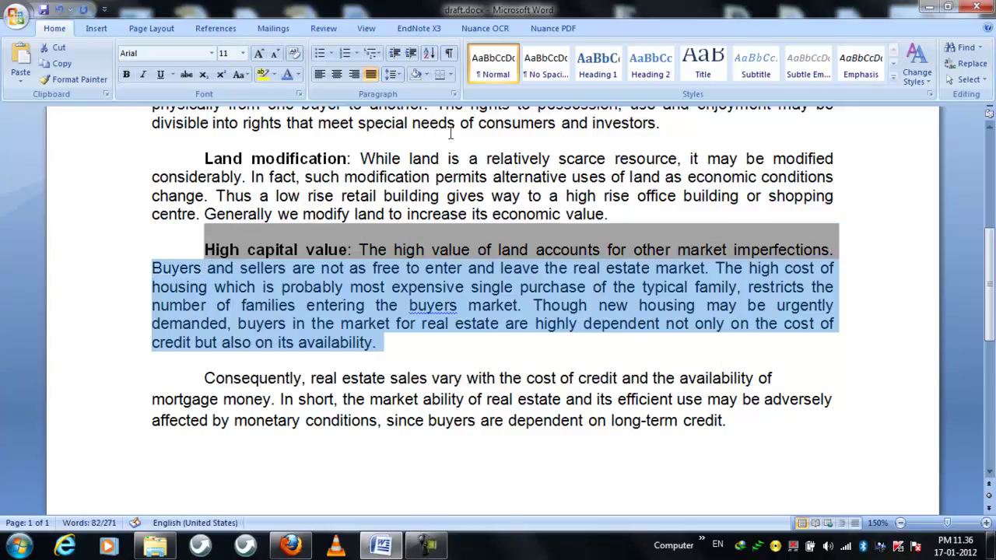
left_click(454, 95)
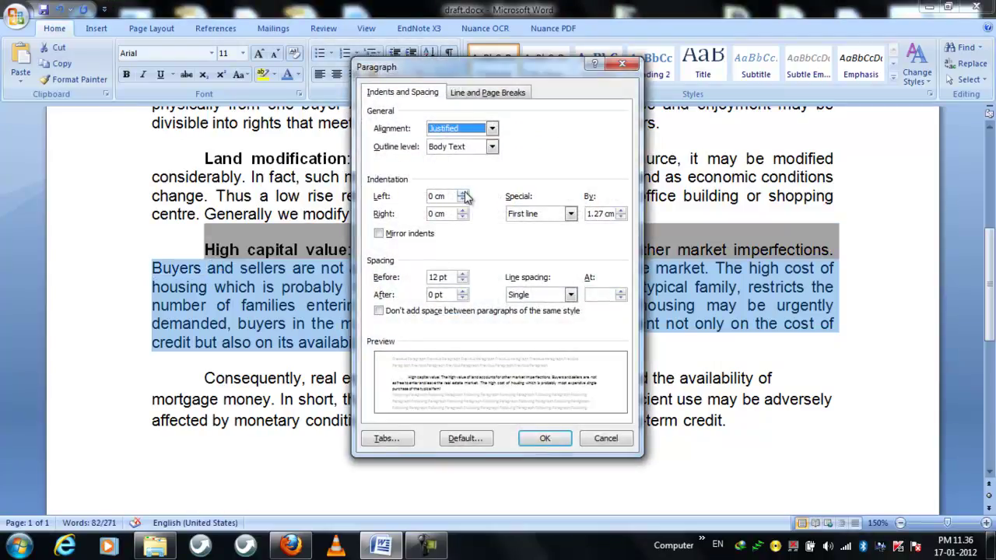
left_click(464, 194)
left_click(463, 194)
left_click(464, 194)
left_click(463, 194)
left_click(462, 193)
left_click(462, 193)
left_click(463, 193)
left_click(462, 193)
left_click(462, 193)
left_click(462, 193)
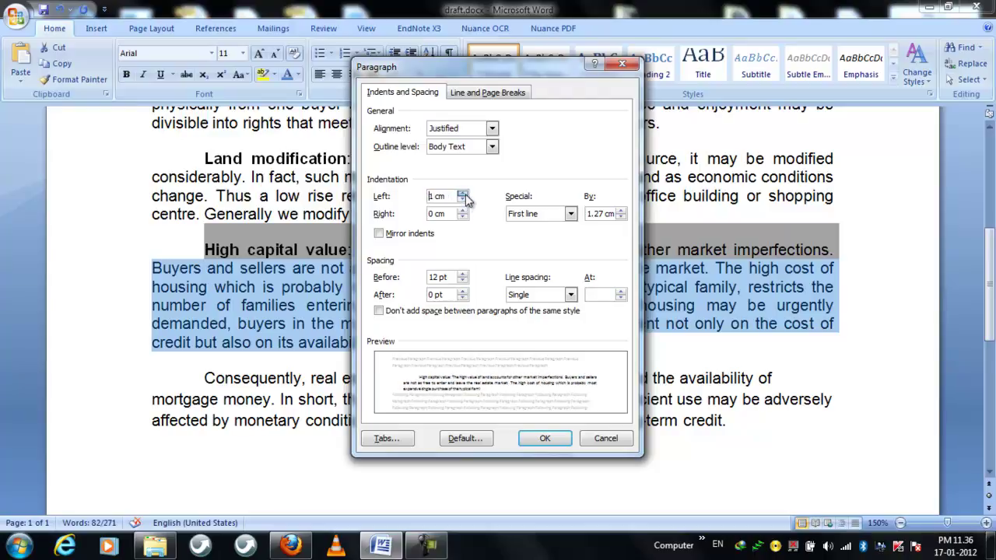
left_click(544, 439)
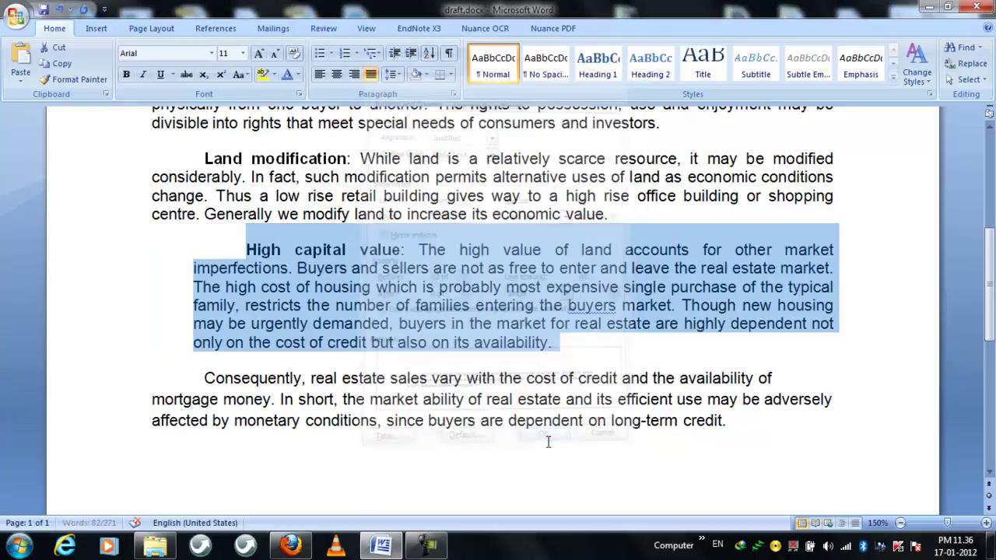
left_click(565, 346)
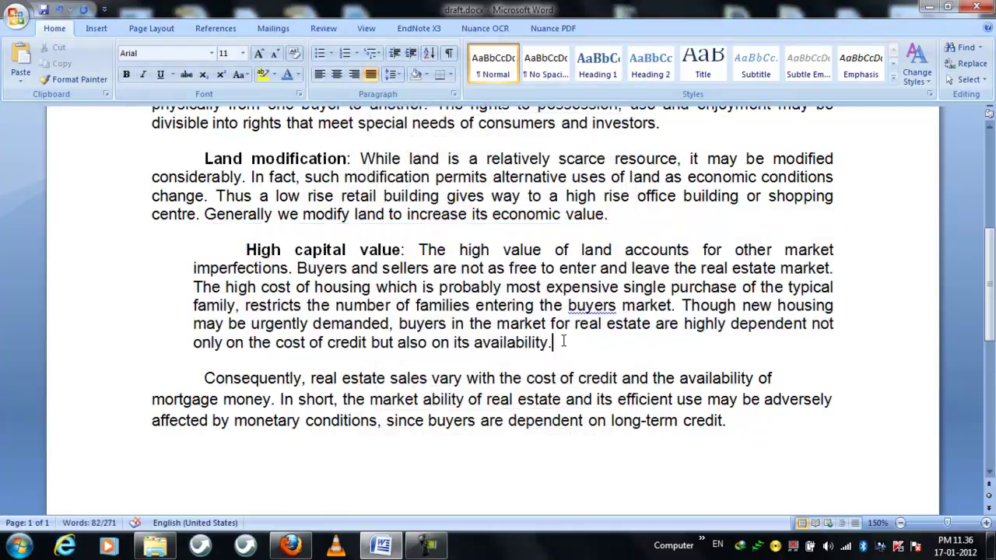
left_click(246, 249)
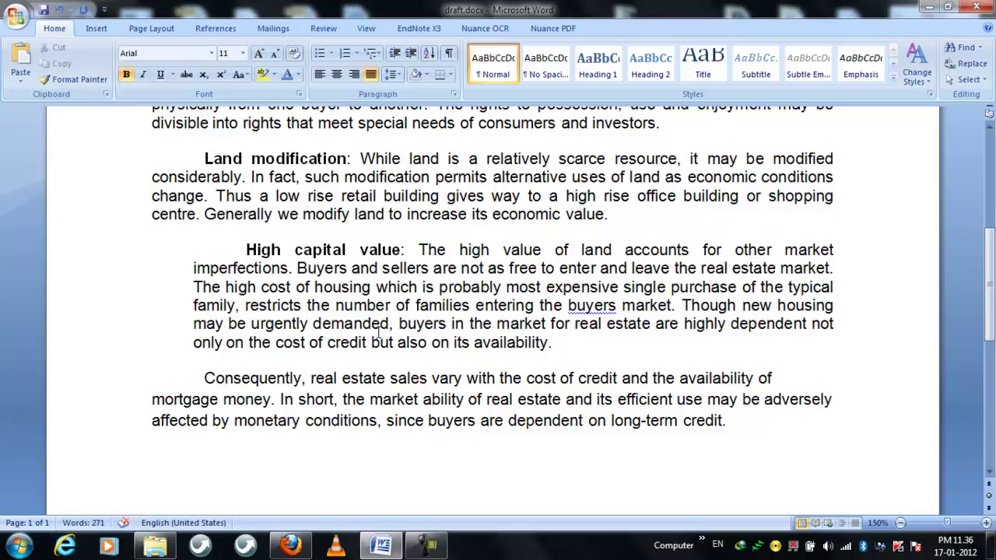
Step: Undo the 1 cm left indent so High capital value keeps only its first-line indent
key("BackSpace")
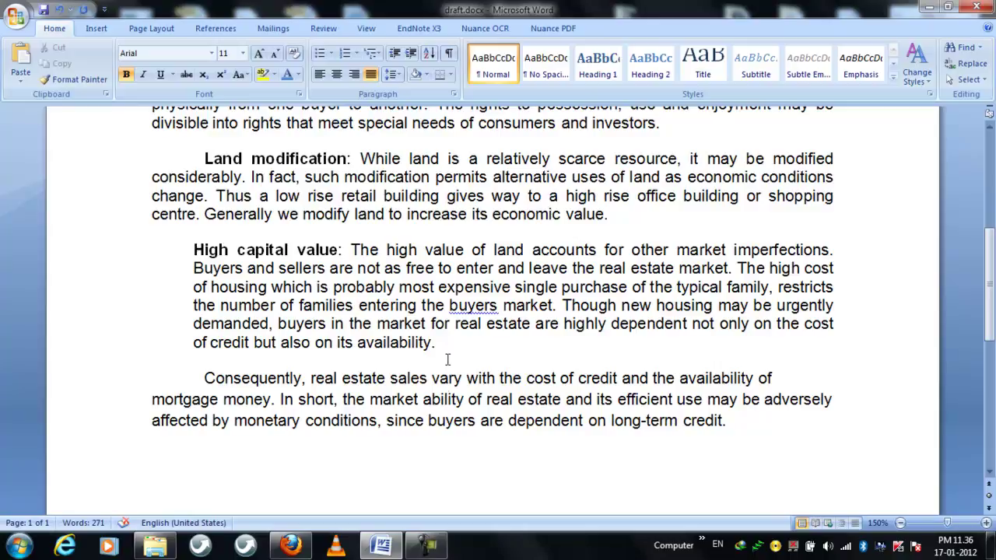
key("ctrl+z")
triple_click(213, 271)
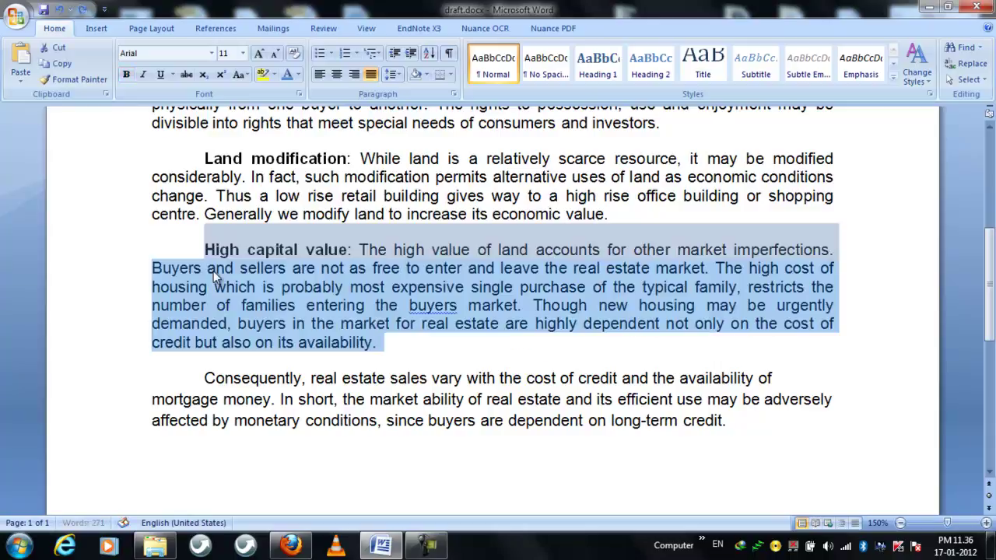
left_click(404, 344)
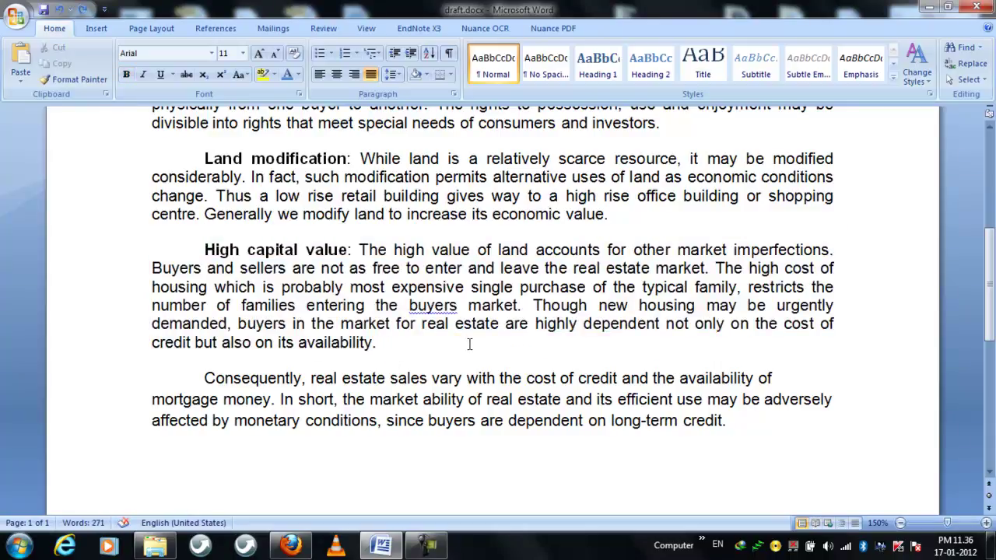
left_click(794, 379)
Step: Select all body text below the title and try centring it
scroll(787, 386, "up", 5)
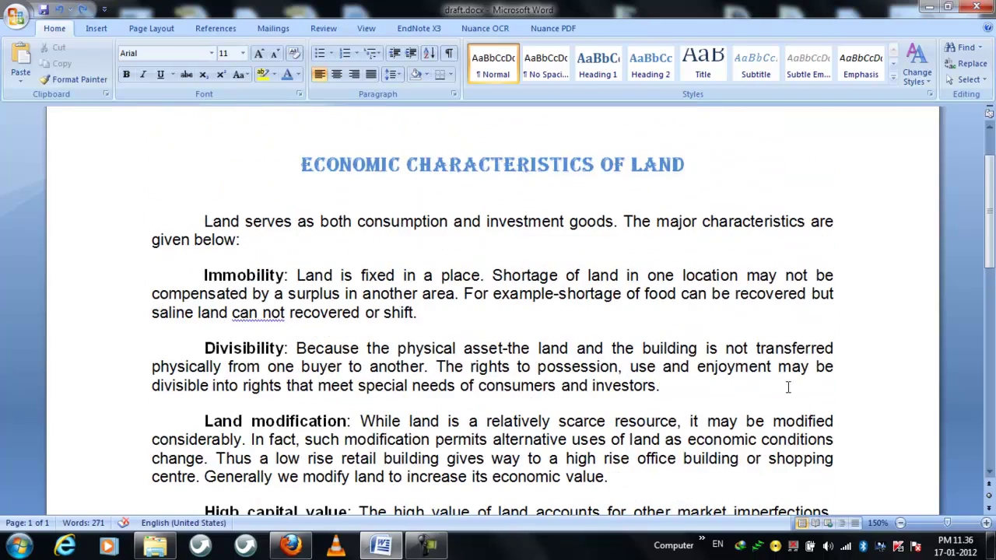
scroll(788, 387, "down", 7)
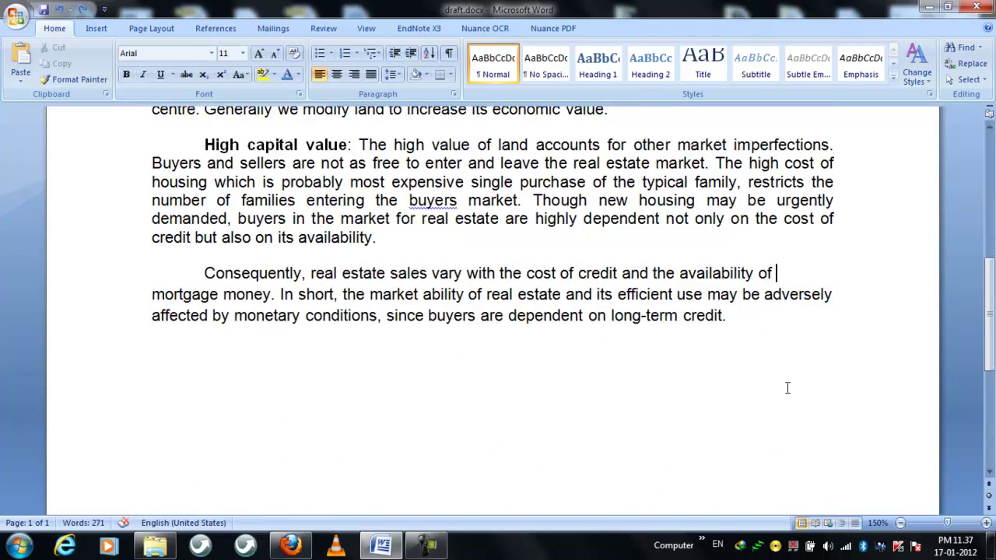
left_click_drag(734, 317, 195, 304)
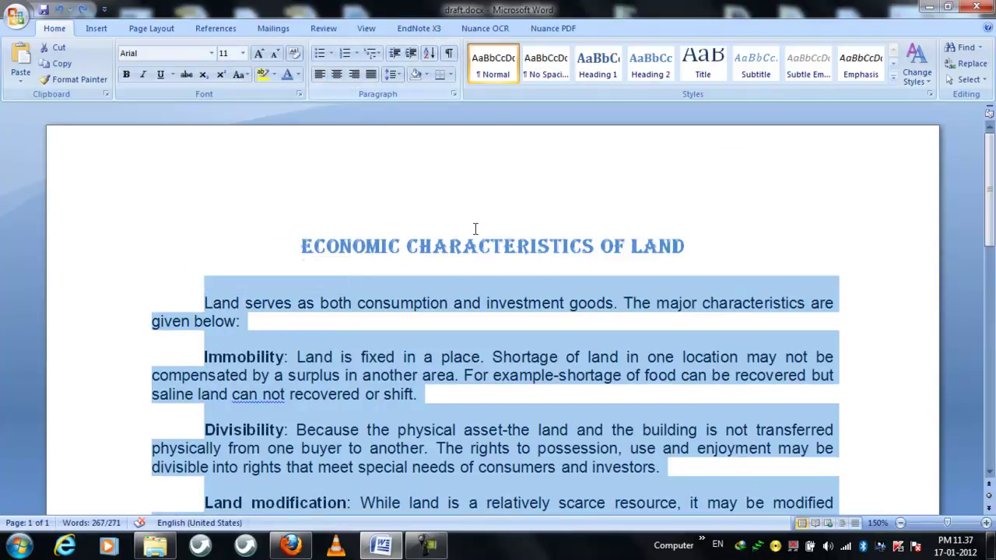
scroll(503, 257, "down", 5)
scroll(503, 258, "up", 4)
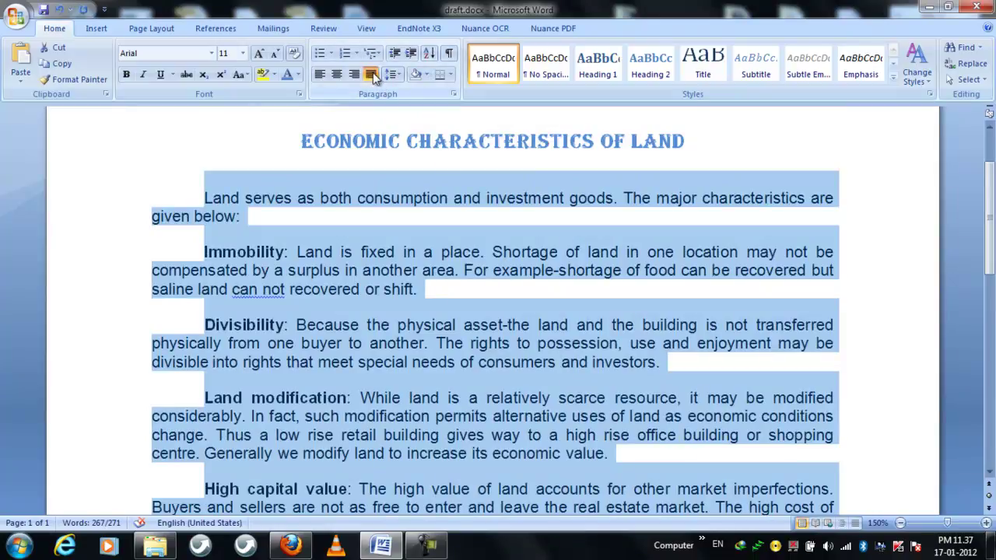
scroll(560, 343, "down", 5)
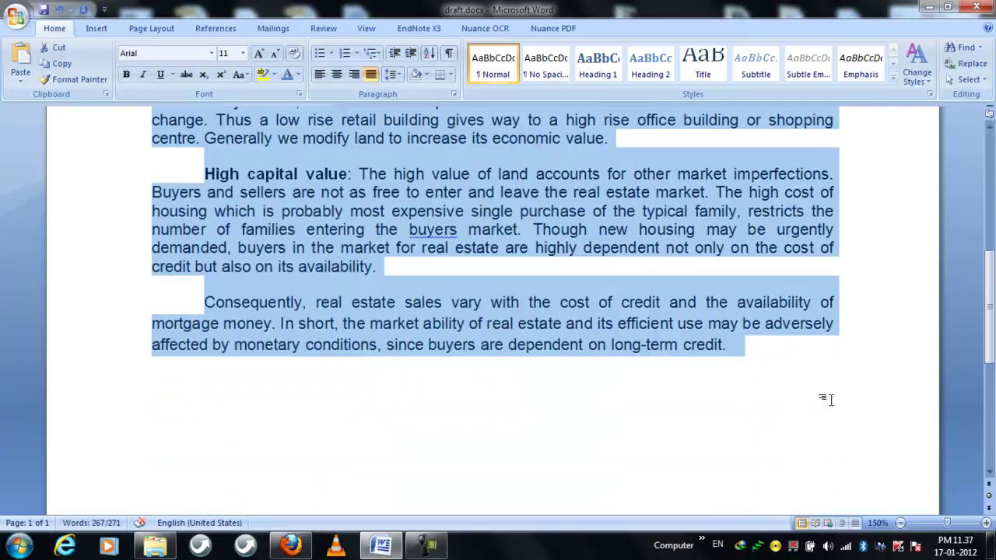
scroll(296, 160, "up", 6)
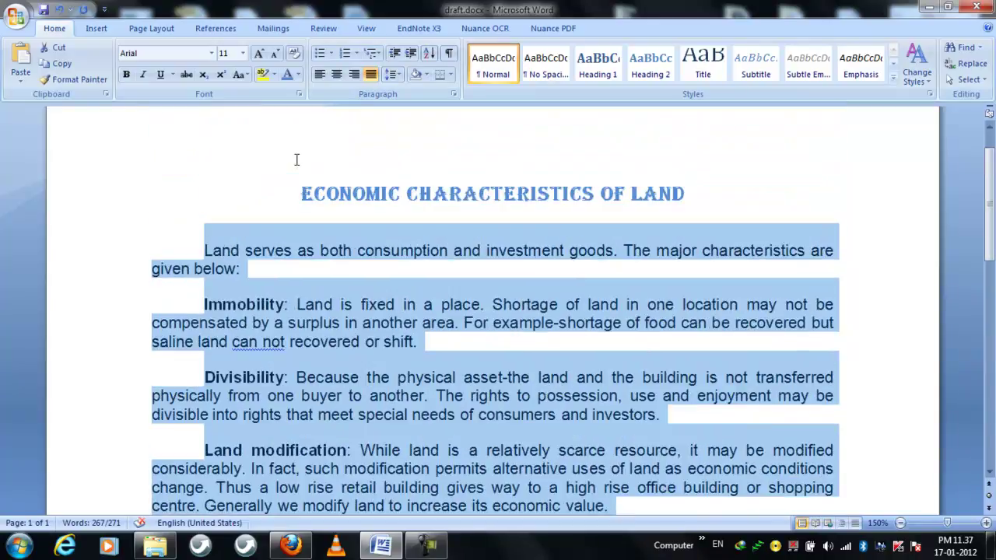
left_click(336, 75)
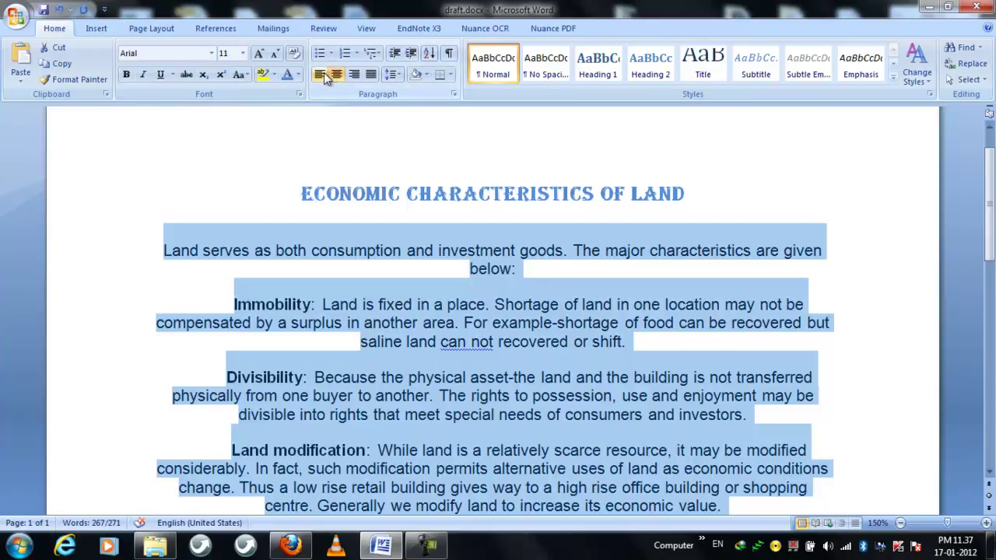
Step: Try left alignment, then settle on justified alignment for the body paragraphs
left_click(371, 75)
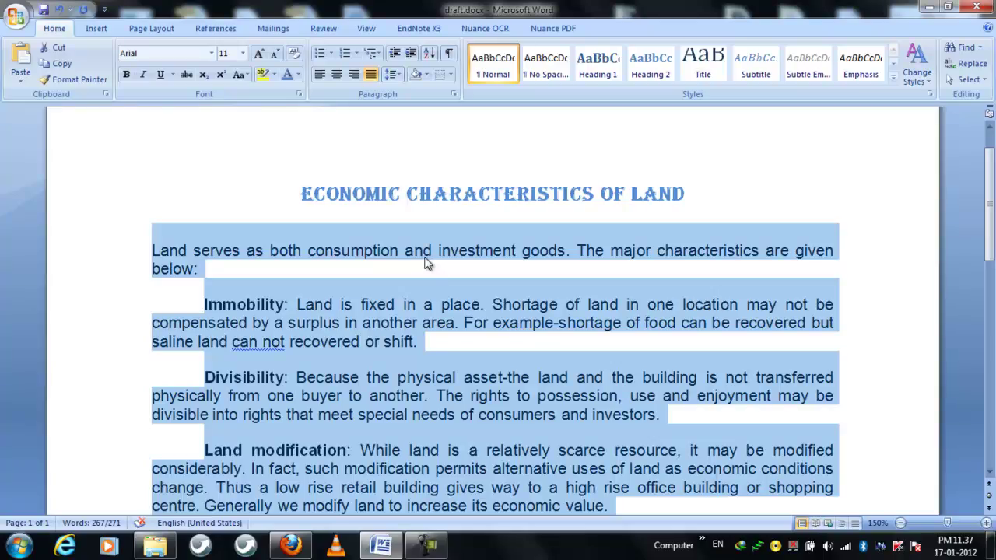
left_click(320, 80)
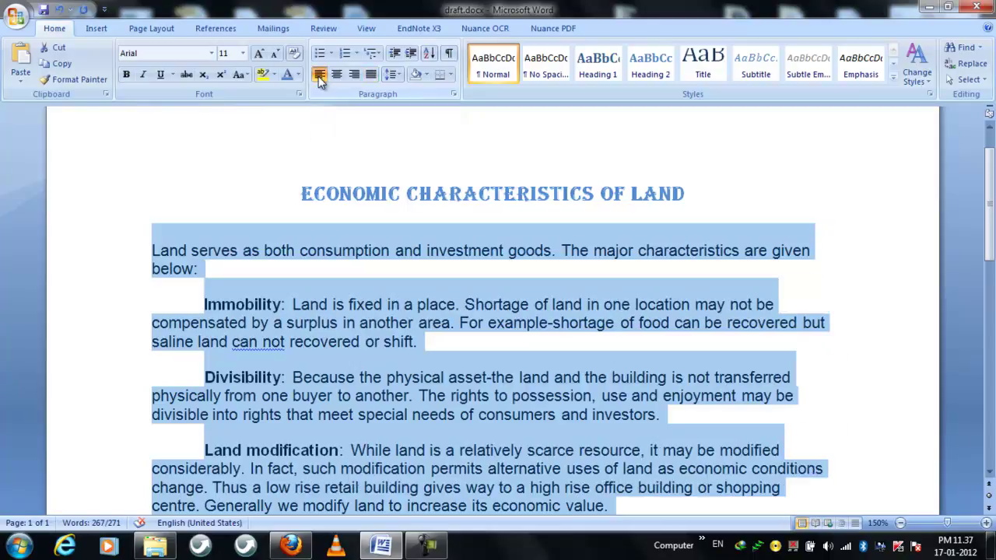
left_click(371, 74)
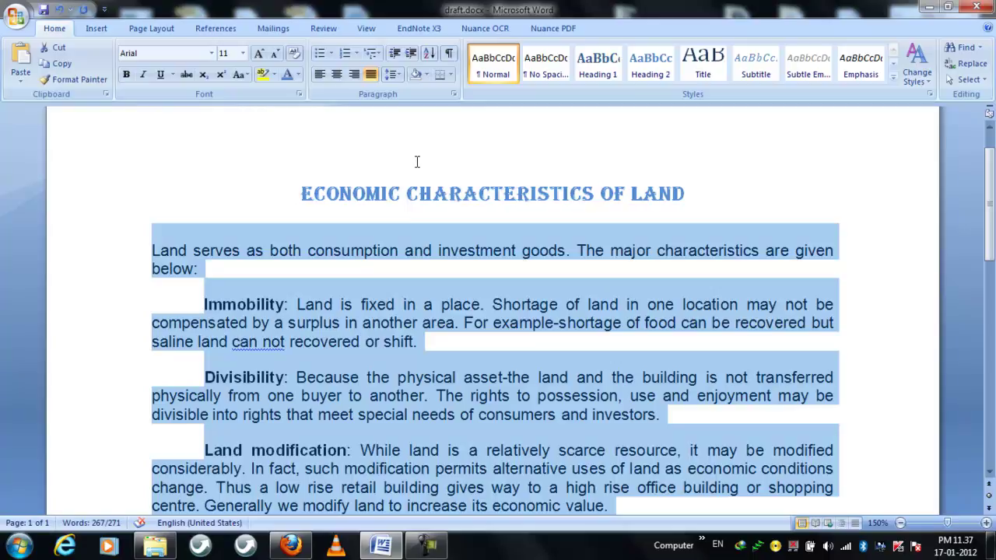
scroll(454, 293, "down", 7)
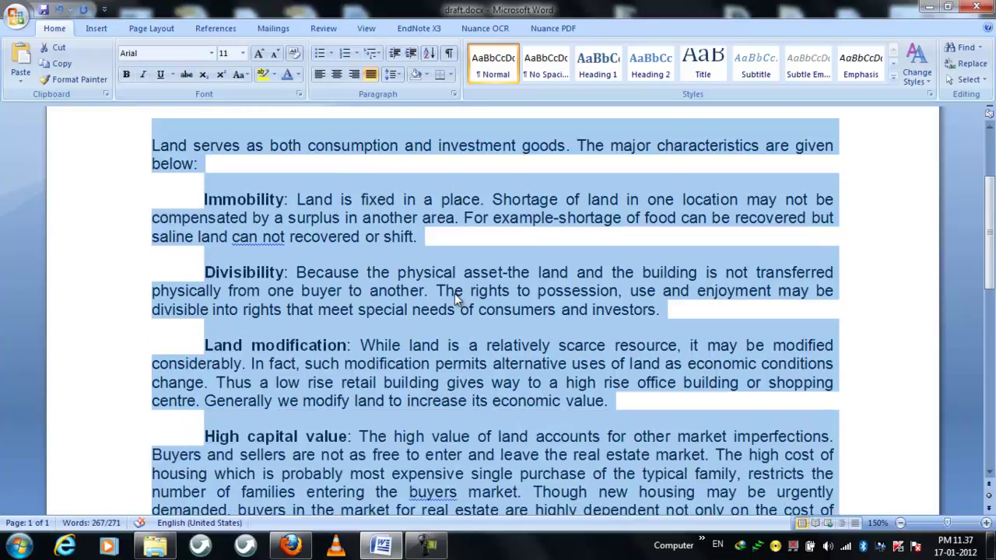
scroll(350, 280, "up", 6)
left_click(243, 263)
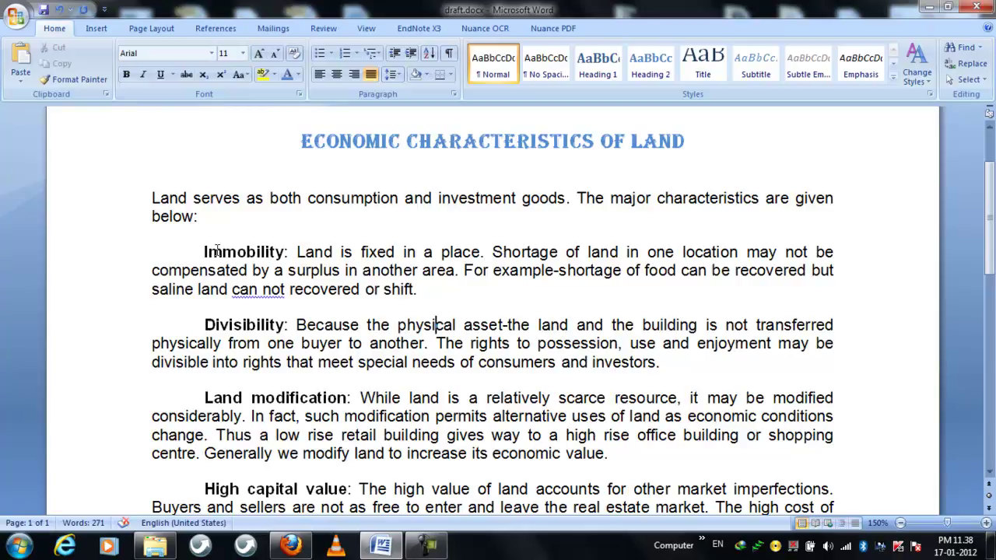
Step: Make the Immobility: heading 12 pt and red
left_click_drag(204, 252, 289, 255)
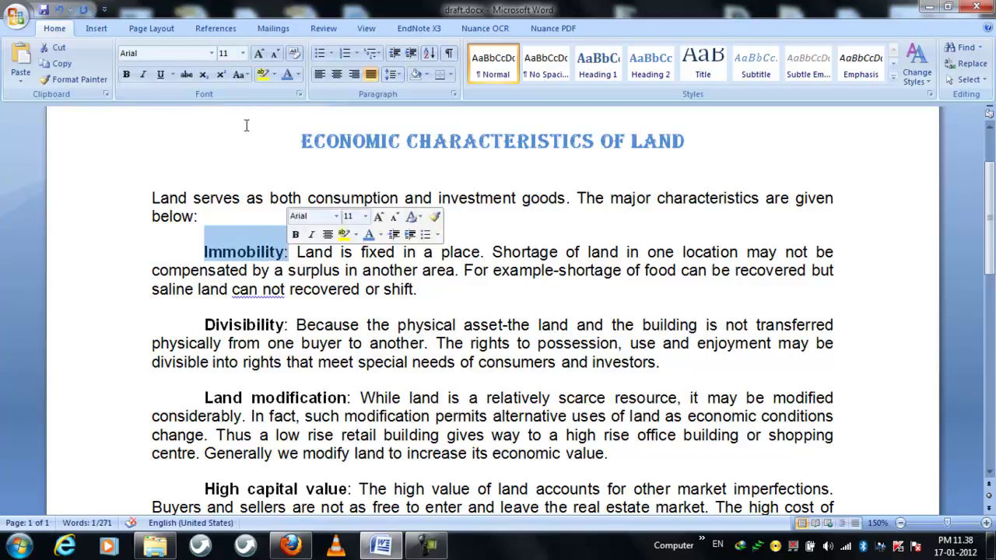
left_click(245, 56)
left_click(229, 116)
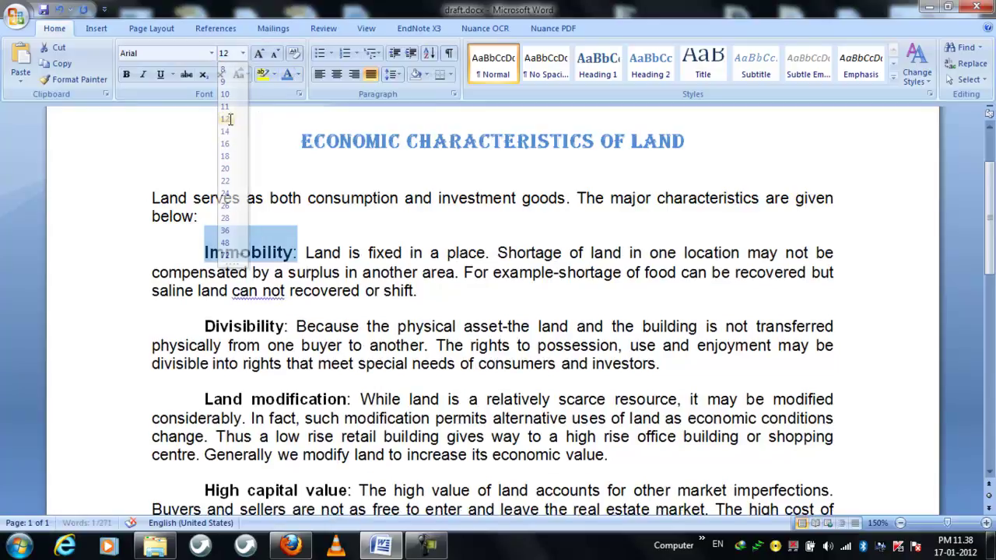
left_click(298, 75)
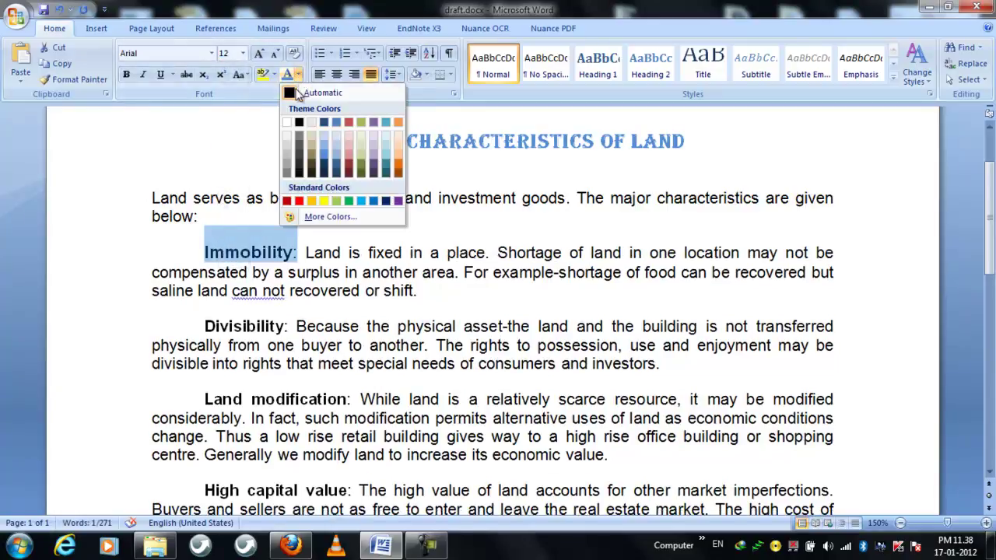
left_click(286, 202)
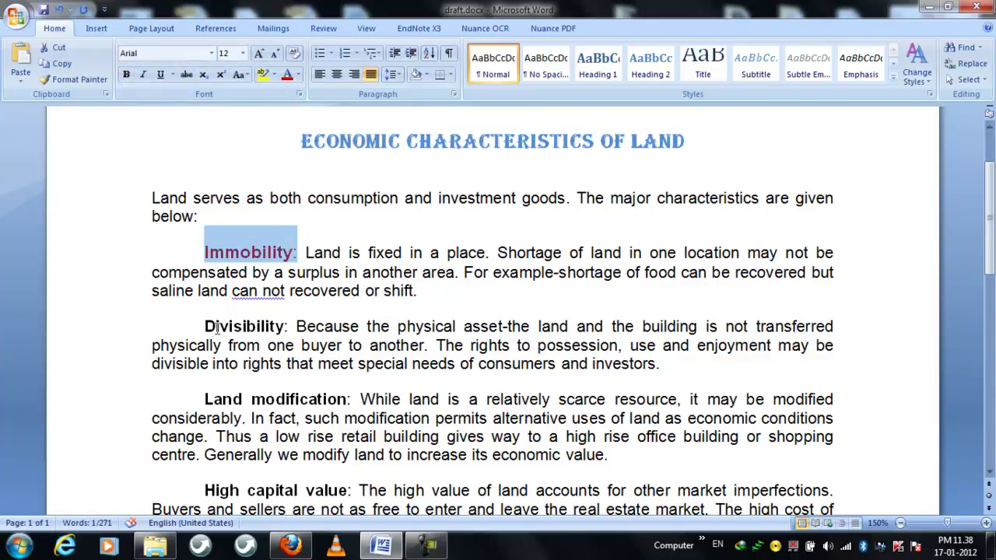
Step: Make the Divisibility: heading red and 12 pt
left_click_drag(205, 327, 289, 333)
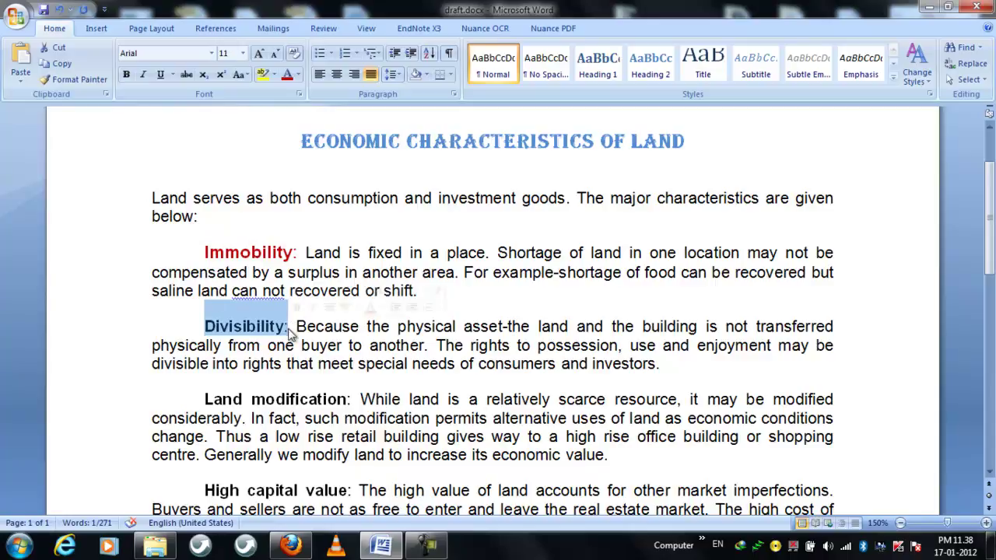
left_click(287, 74)
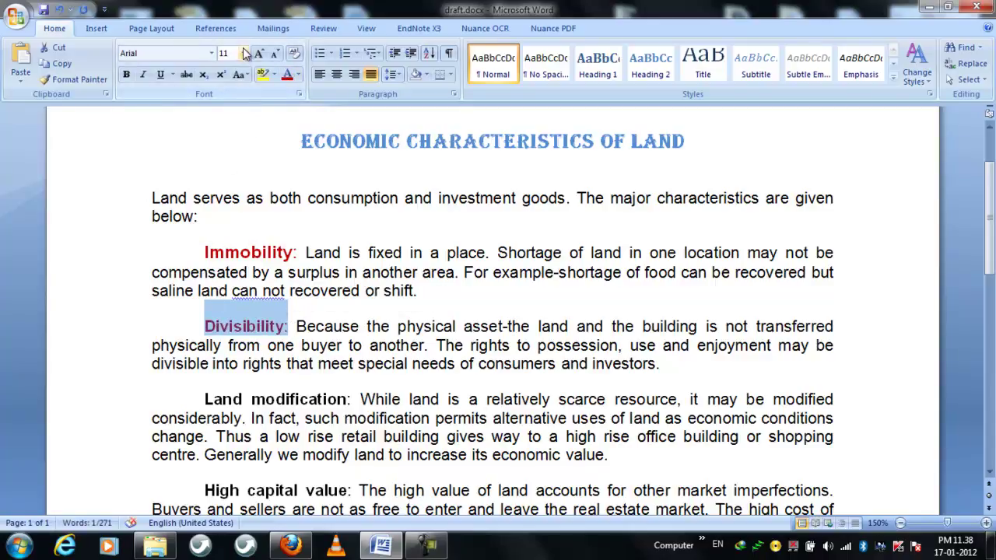
left_click(261, 254)
left_click_drag(204, 326, 289, 329)
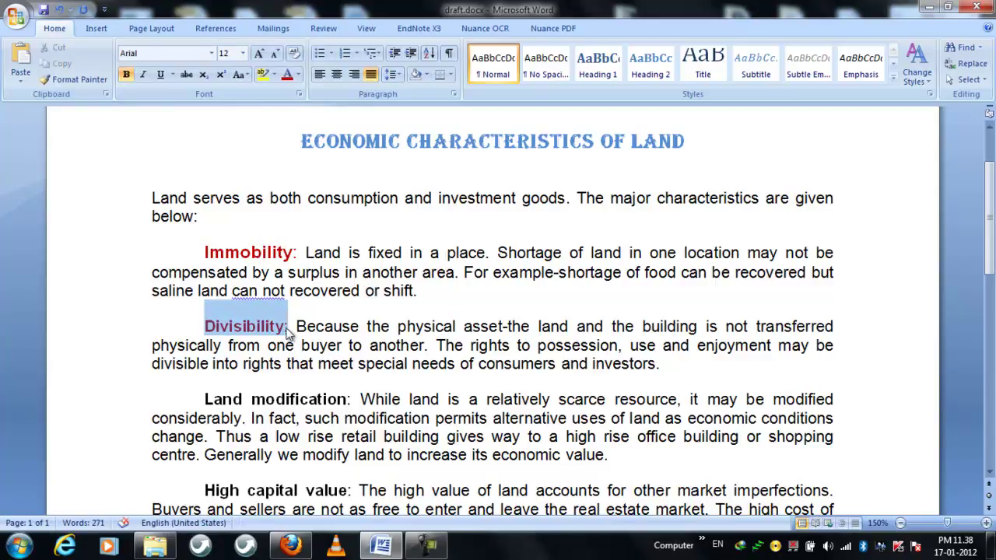
left_click(243, 53)
left_click(226, 126)
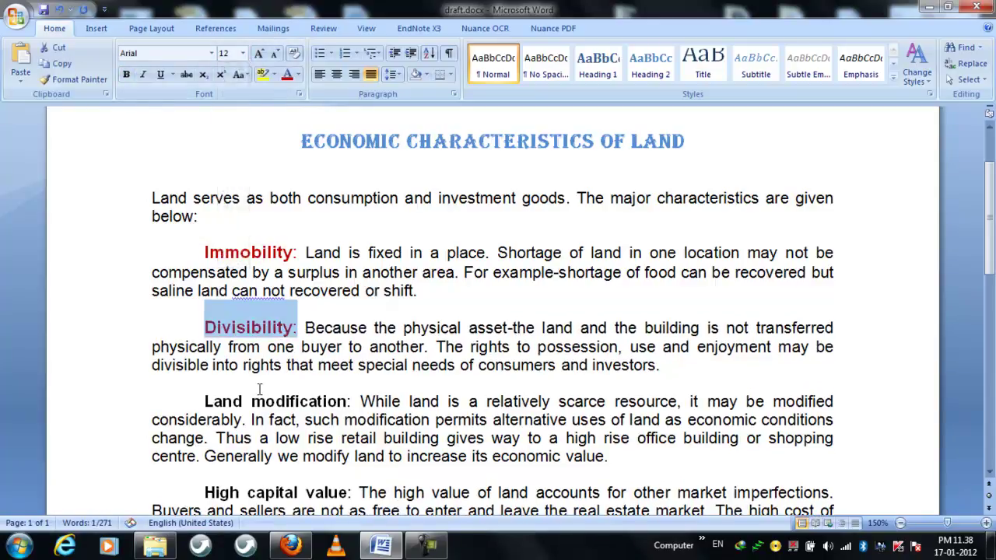
Step: Make the Land modification heading 12 pt and red
scroll(260, 389, "down", 1)
left_click_drag(204, 351, 354, 349)
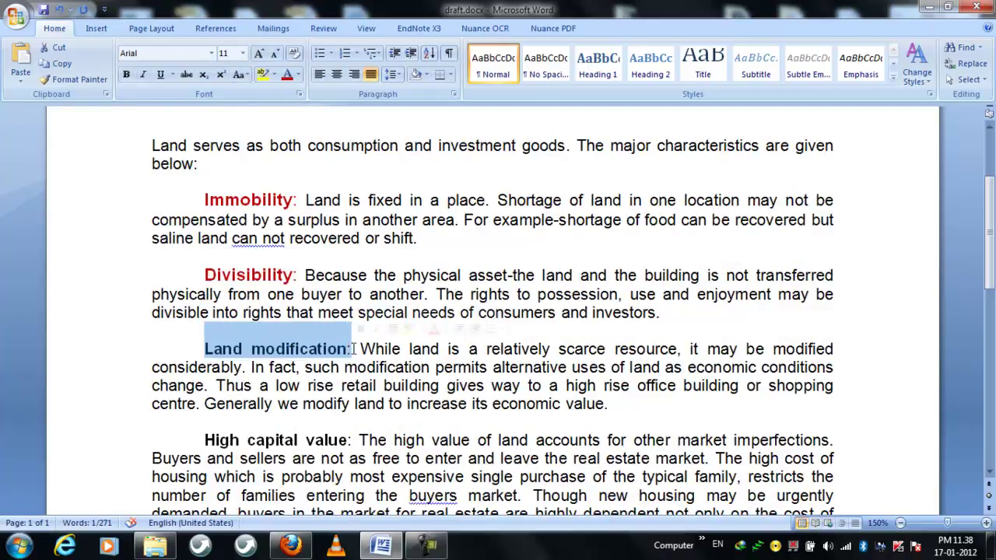
left_click(243, 53)
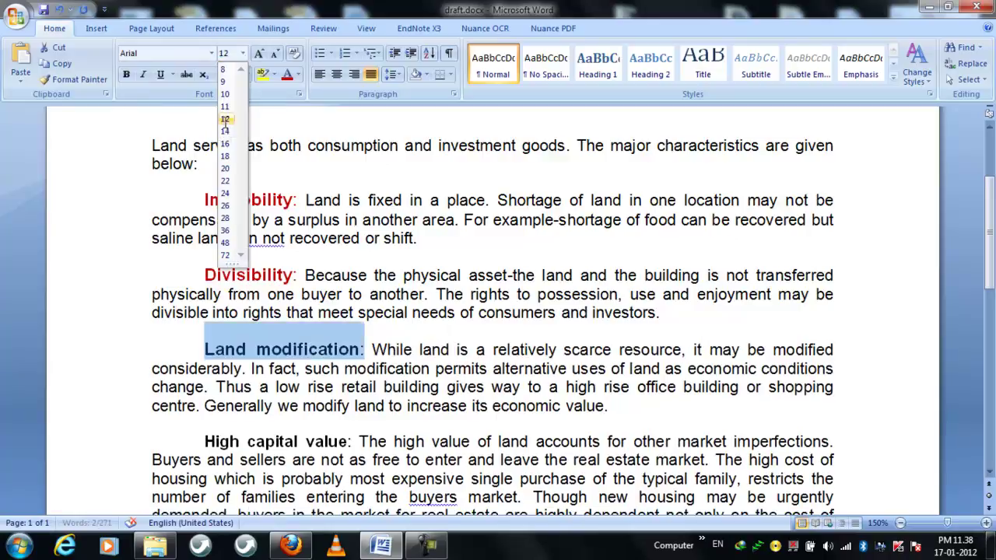
left_click(225, 119)
left_click(287, 74)
Step: Set the High capital value heading to 12 pt and review the formatted labels
scroll(221, 275, "down", 3)
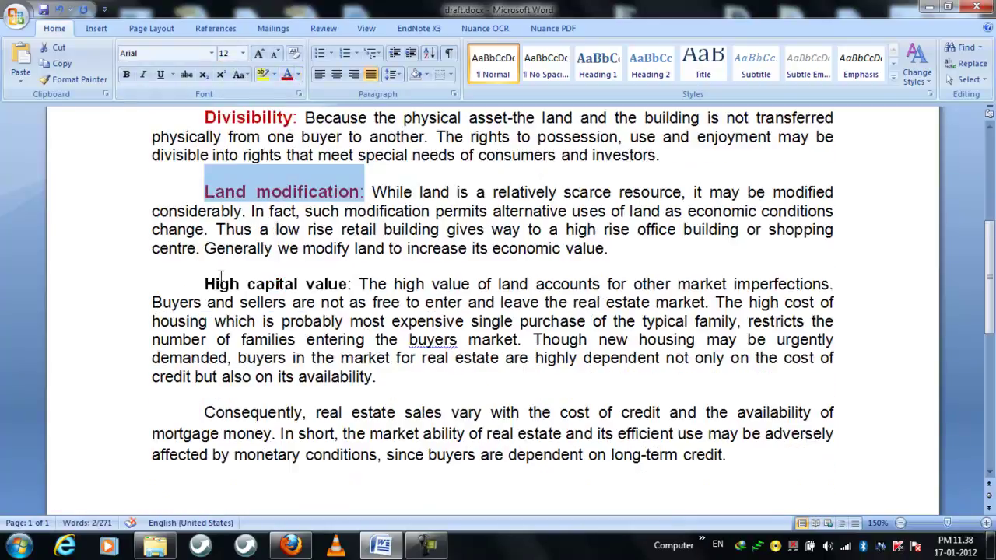
left_click_drag(205, 285, 352, 288)
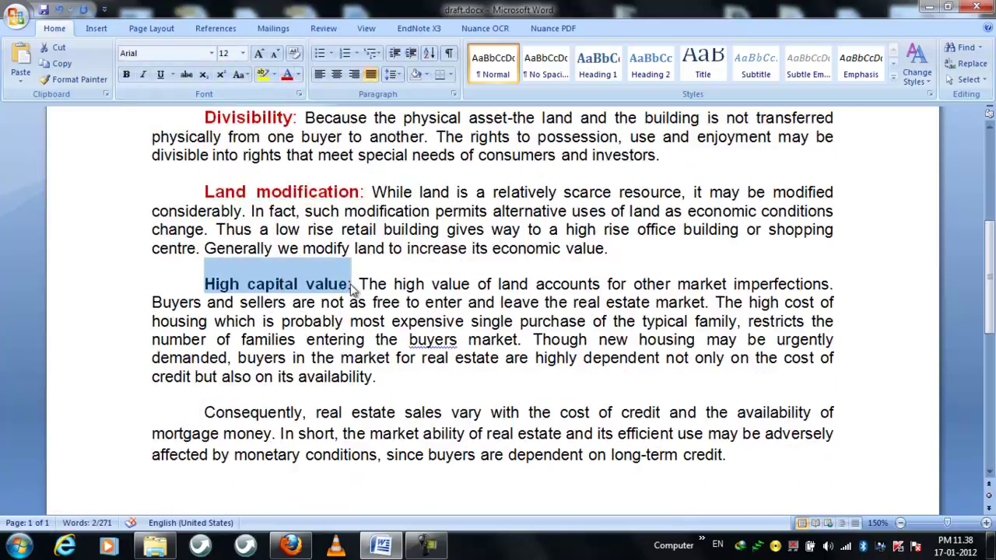
left_click(243, 53)
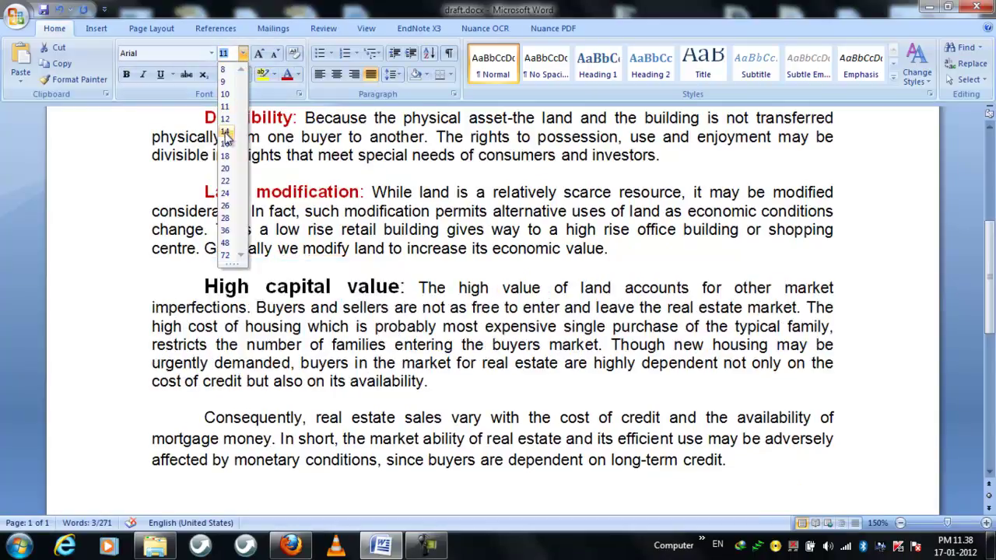
left_click(225, 119)
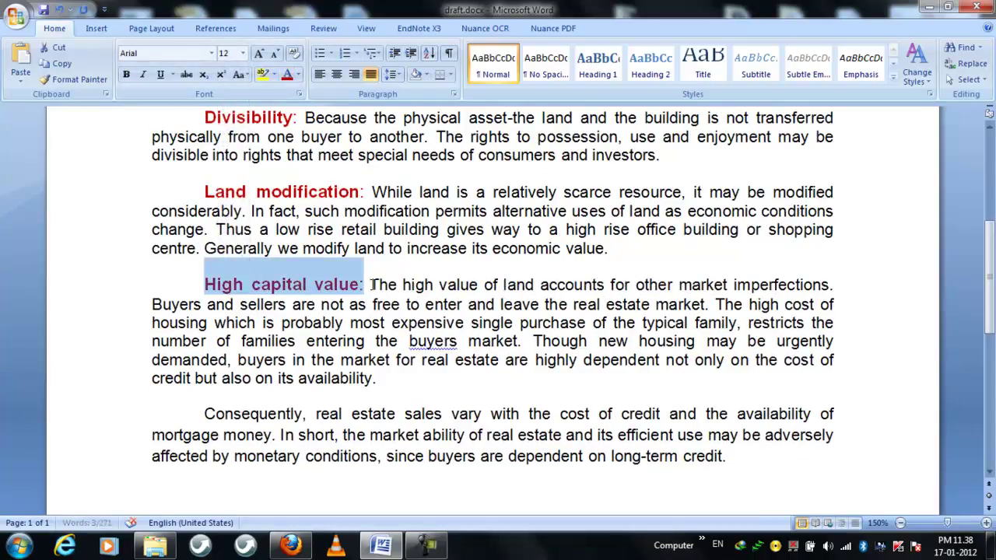
left_click(372, 285)
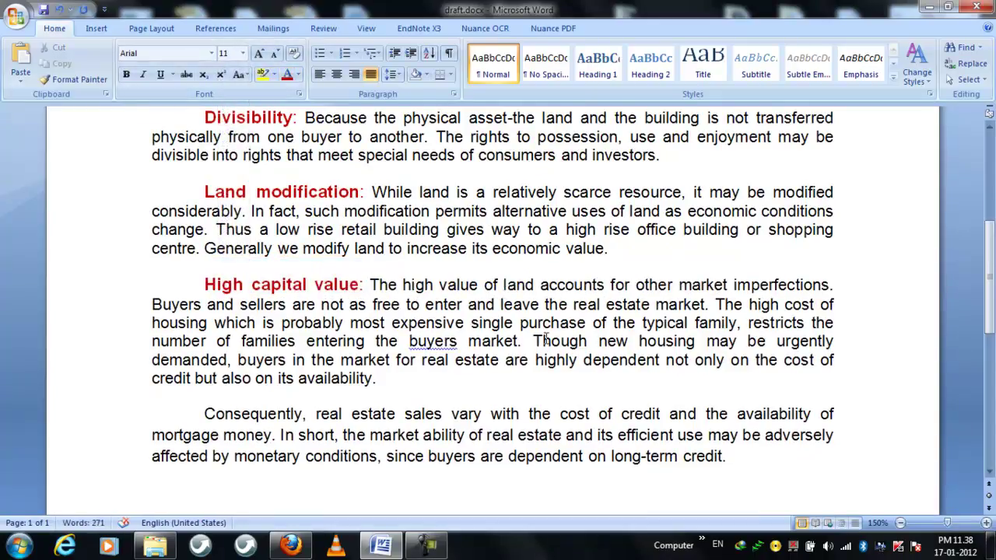
scroll(545, 340, "down", 4)
scroll(545, 338, "up", 10)
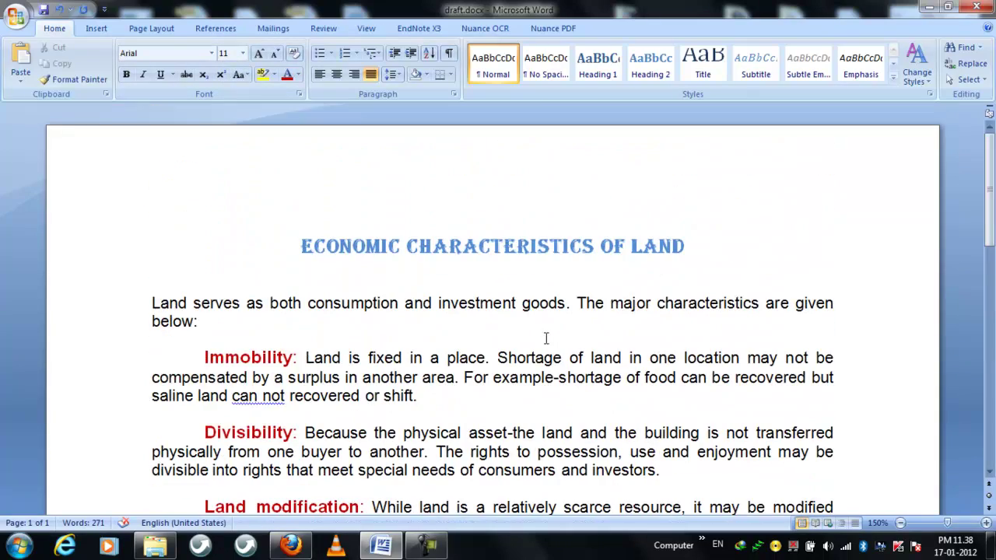
scroll(546, 338, "down", 1)
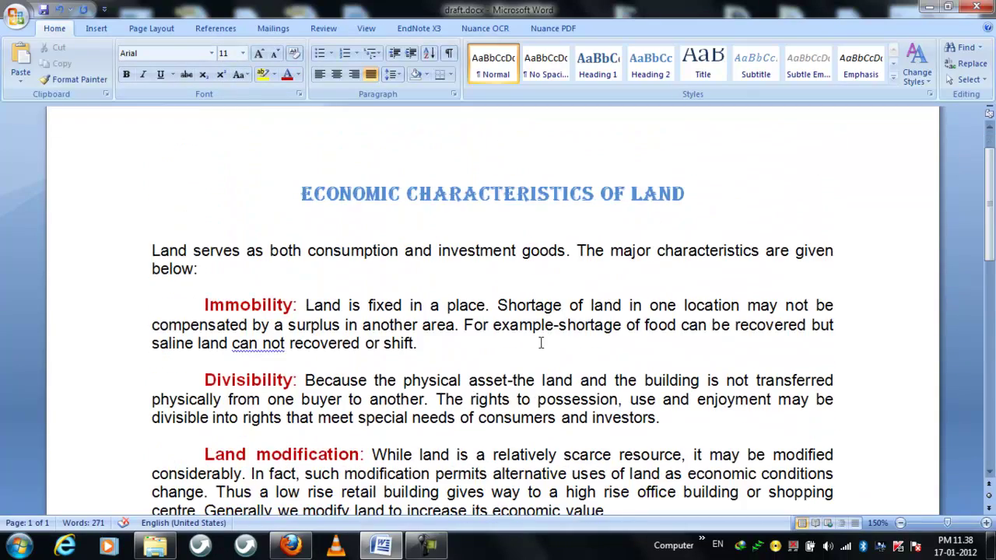
scroll(541, 343, "down", 6)
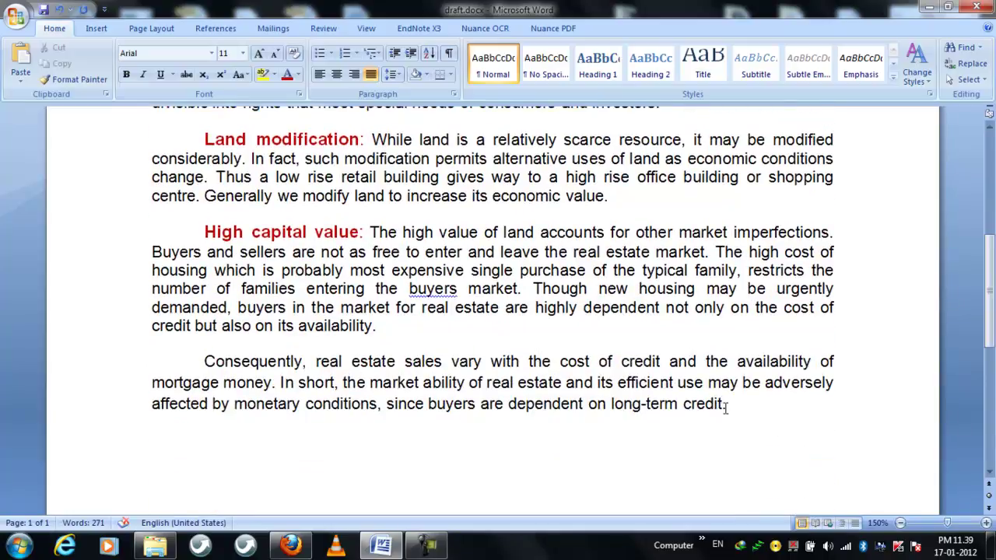
Step: Switch the text from the intro line to the last paragraph to Calibri (Body)
left_click_drag(730, 403, 156, 251)
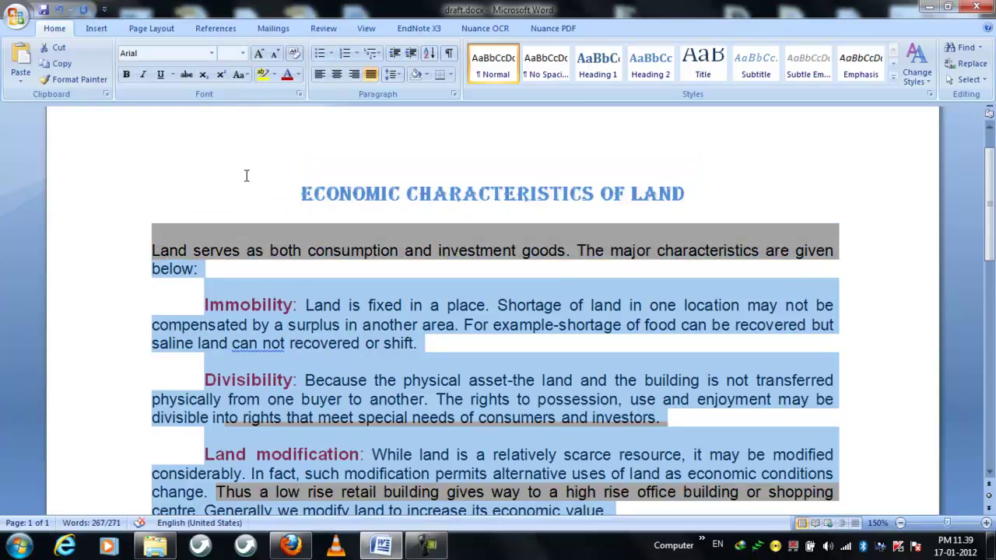
left_click(211, 53)
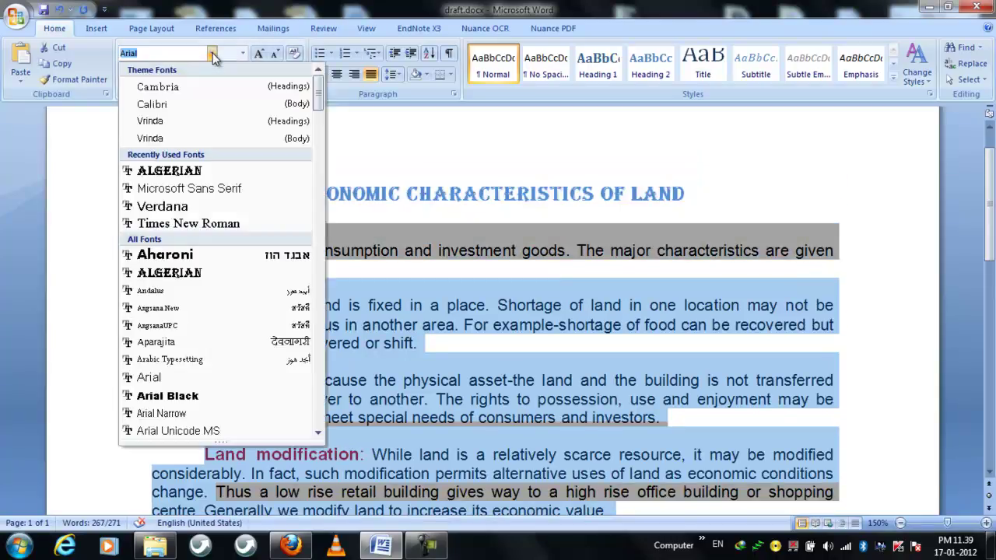
left_click(168, 104)
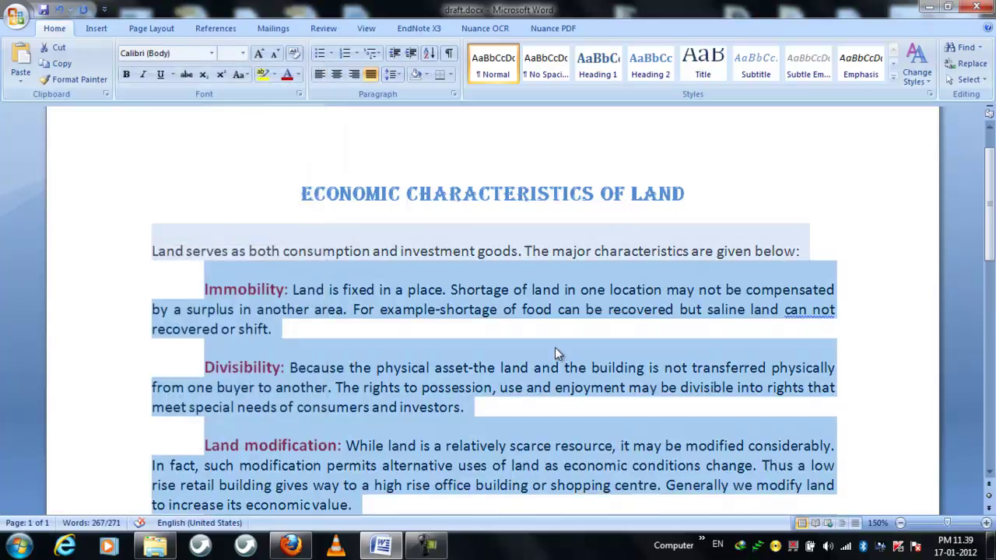
left_click(293, 330)
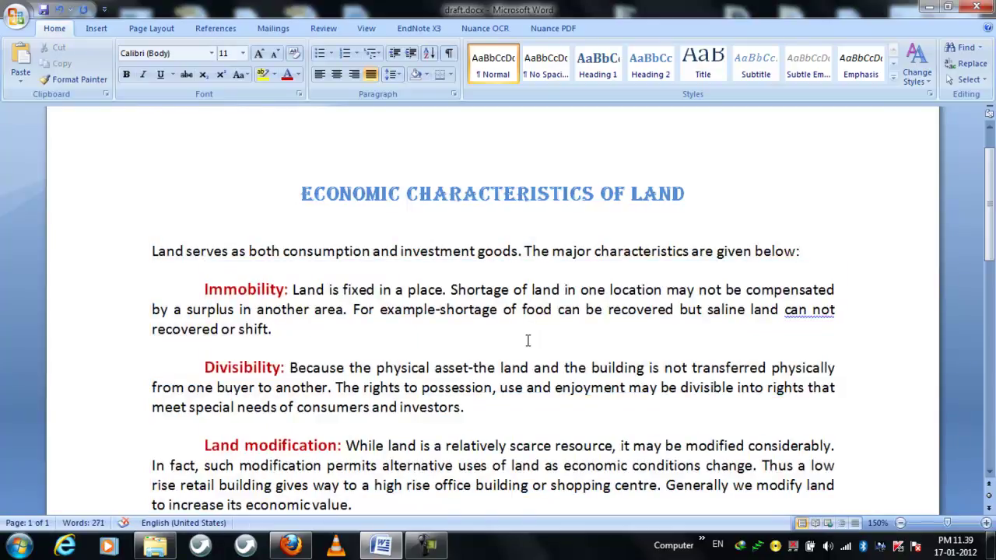
scroll(527, 339, "down", 1)
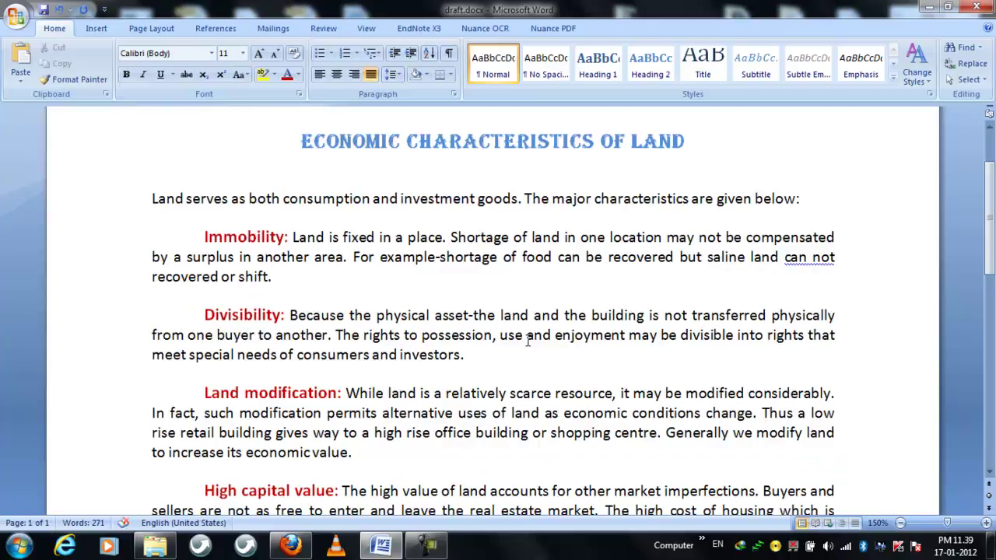
scroll(527, 340, "down", 4)
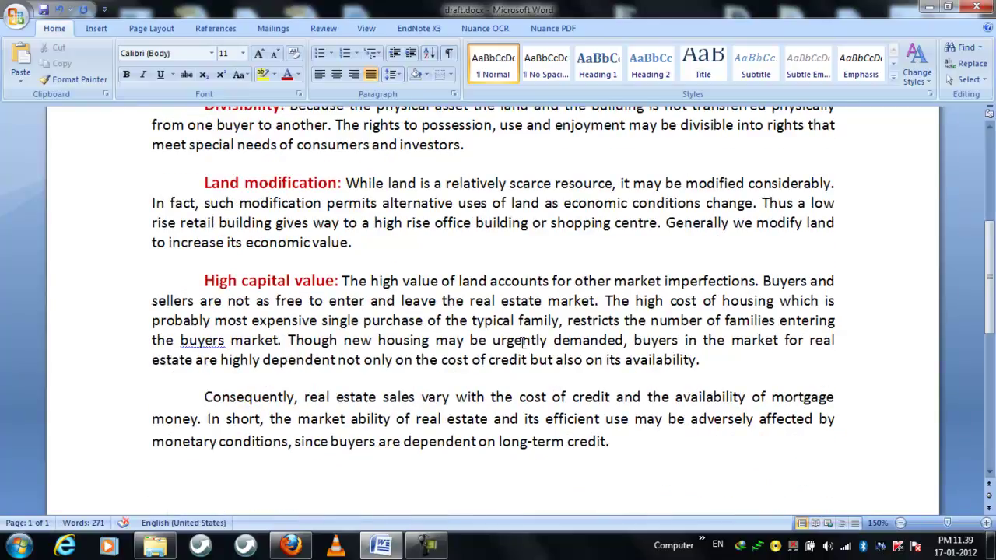
scroll(522, 343, "up", 4)
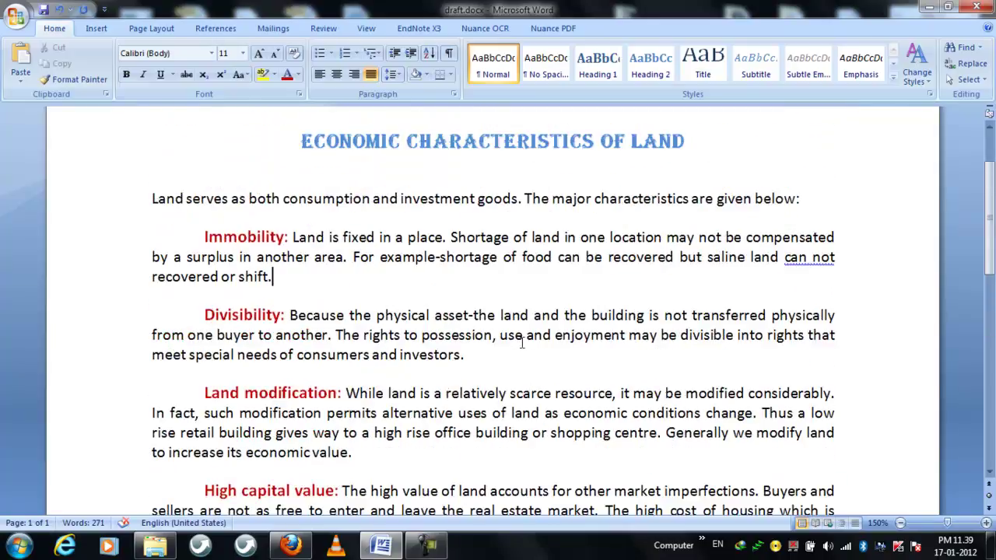
scroll(522, 343, "down", 4)
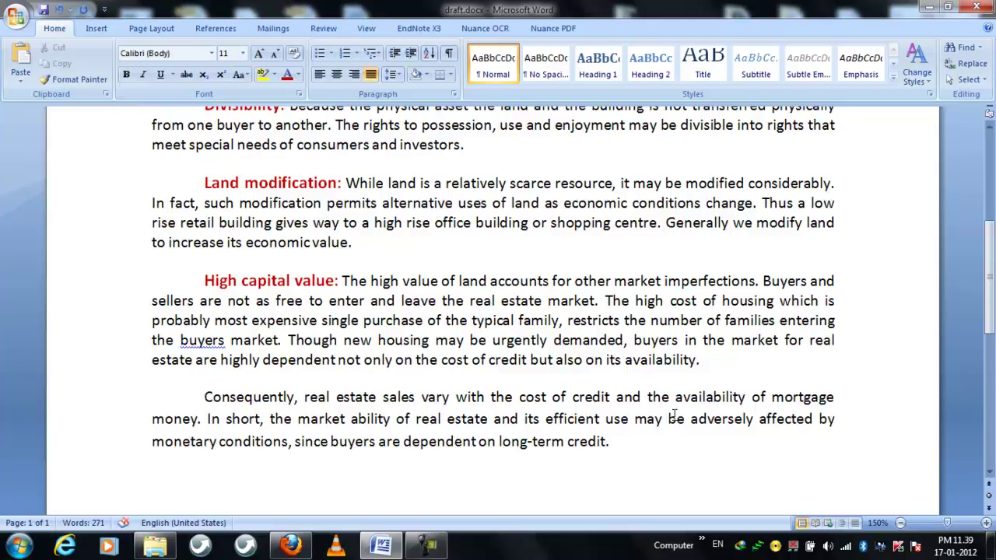
Step: Select the body text and try 2.0 double line spacing
left_click_drag(612, 443, 799, 305)
left_click(392, 74)
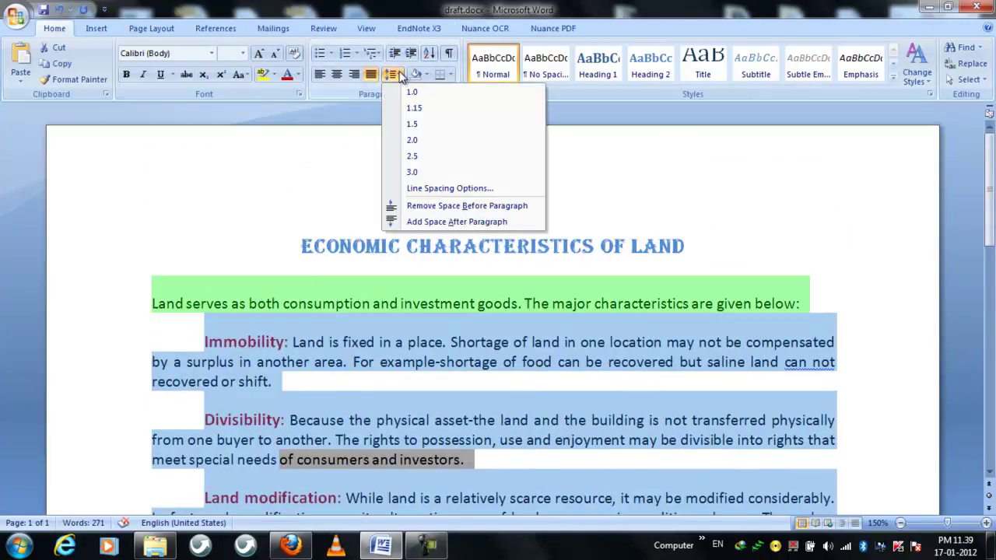
left_click(427, 142)
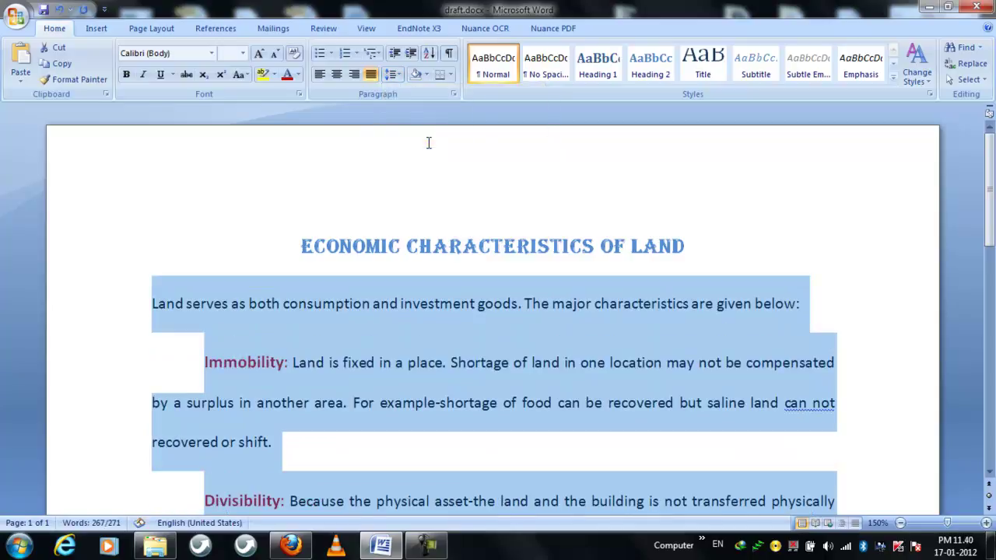
scroll(462, 376, "down", 2)
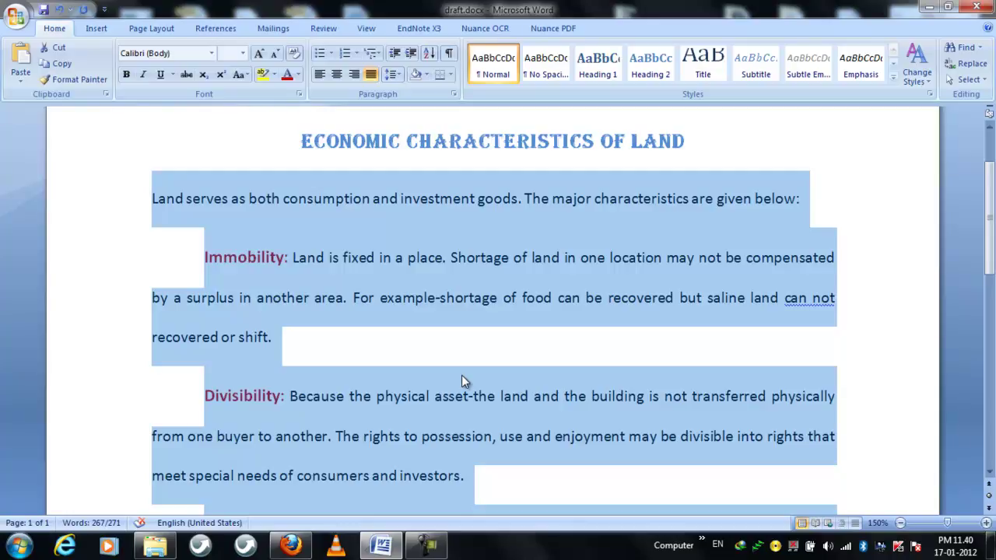
scroll(544, 418, "down", 5)
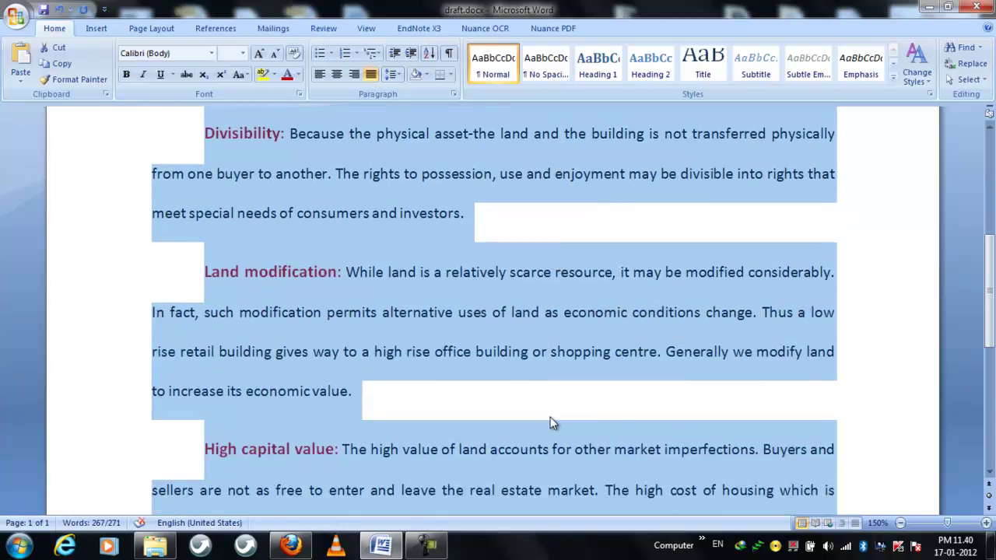
scroll(550, 421, "down", 7)
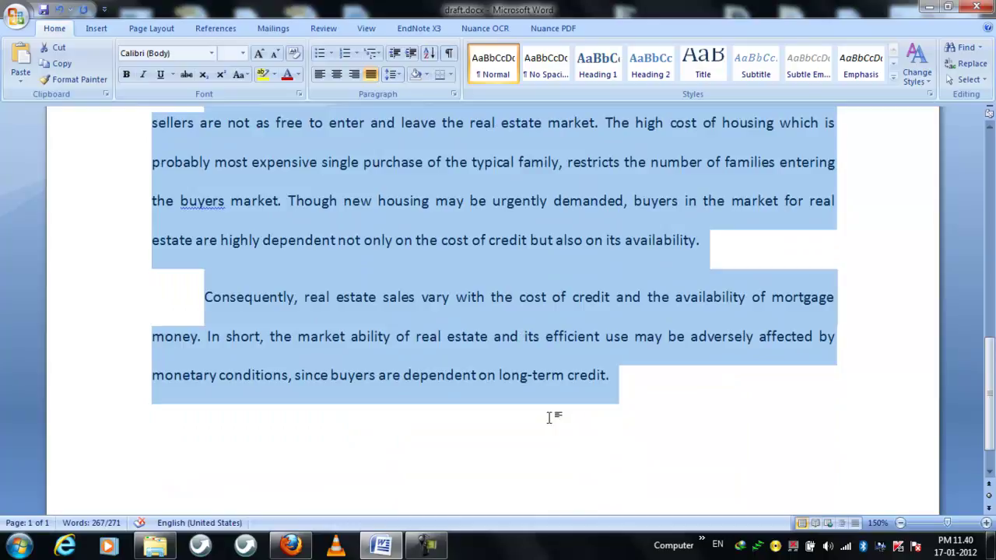
scroll(549, 417, "up", 9)
Step: Try 1.5 and 1.15 line spacing, then settle on 1.5
left_click(398, 76)
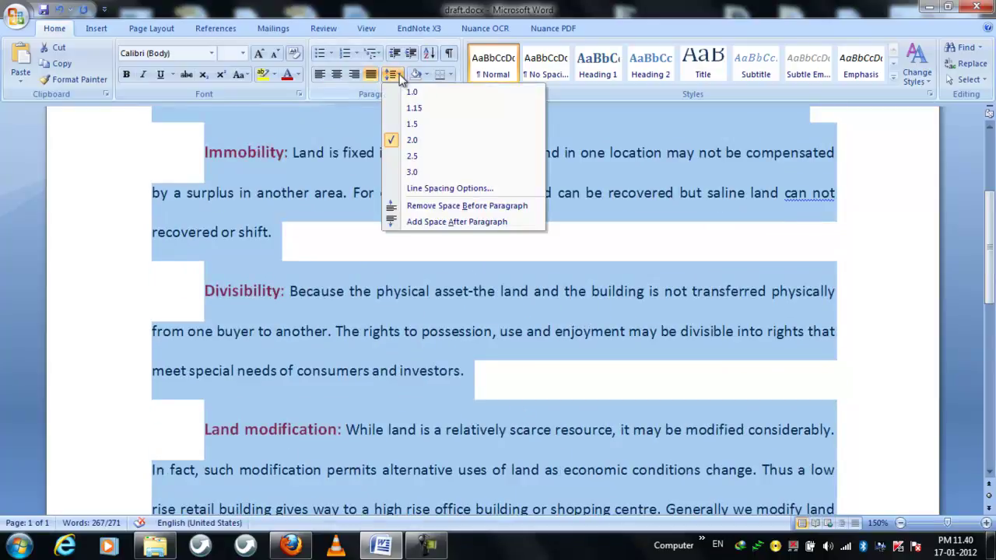
left_click(426, 124)
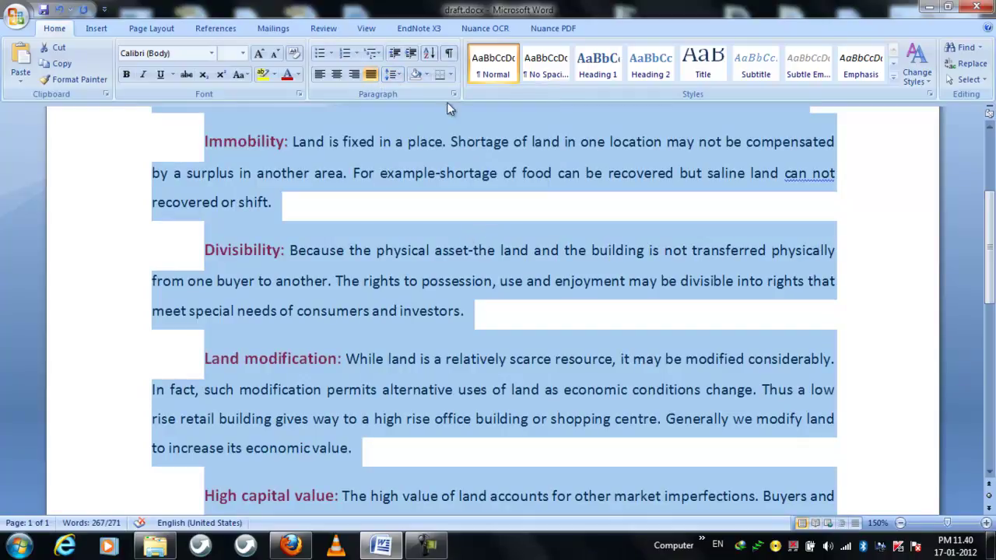
left_click(396, 75)
left_click(434, 109)
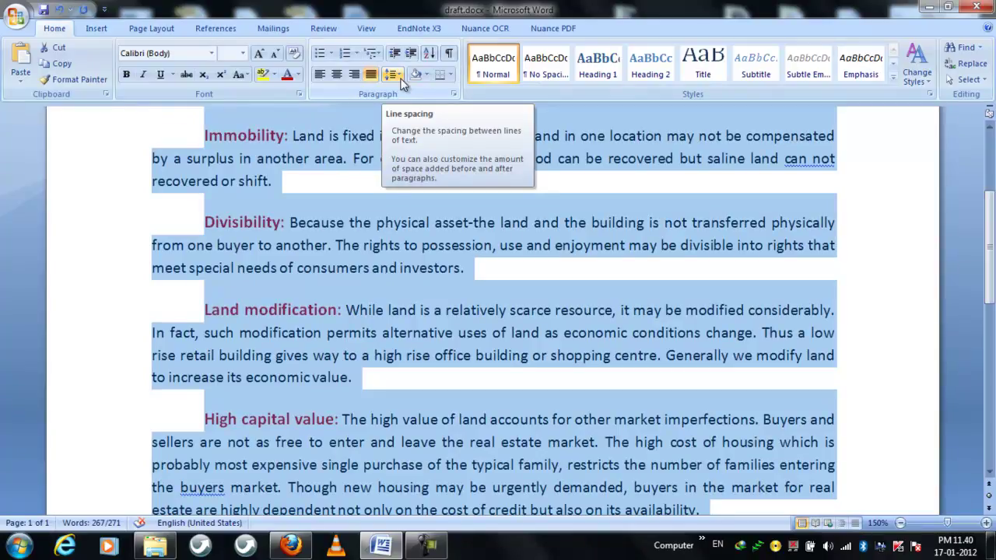
left_click(400, 77)
left_click(424, 126)
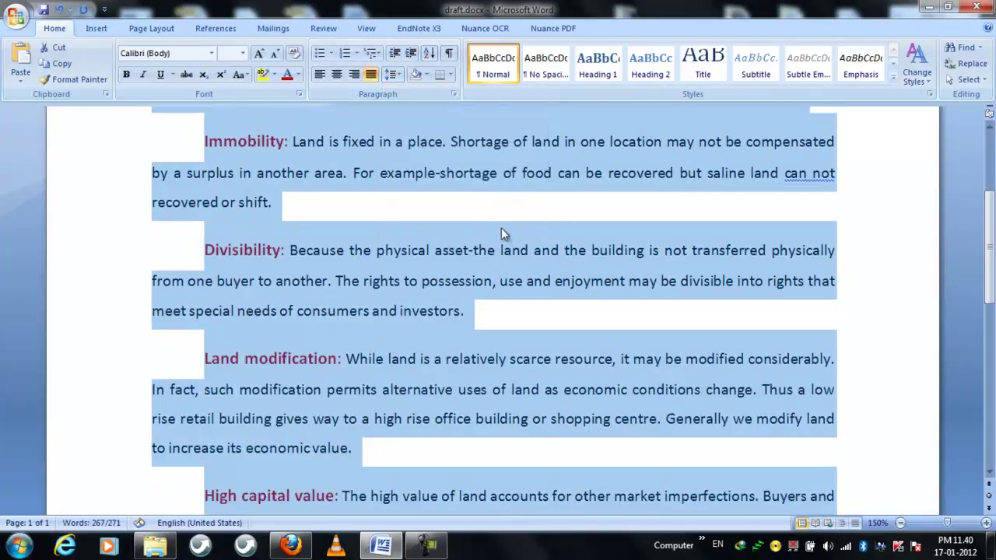
left_click(479, 316)
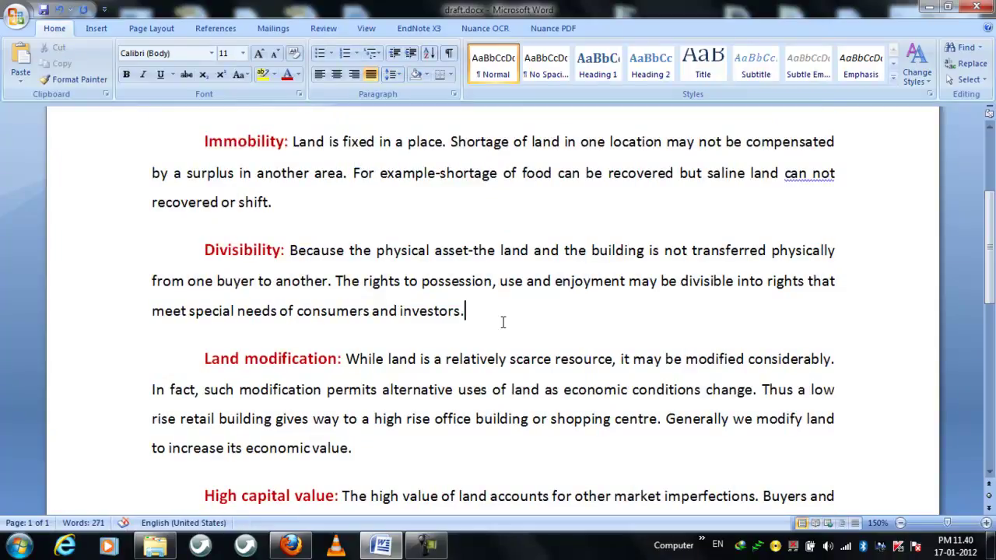
scroll(503, 324, "up", 2)
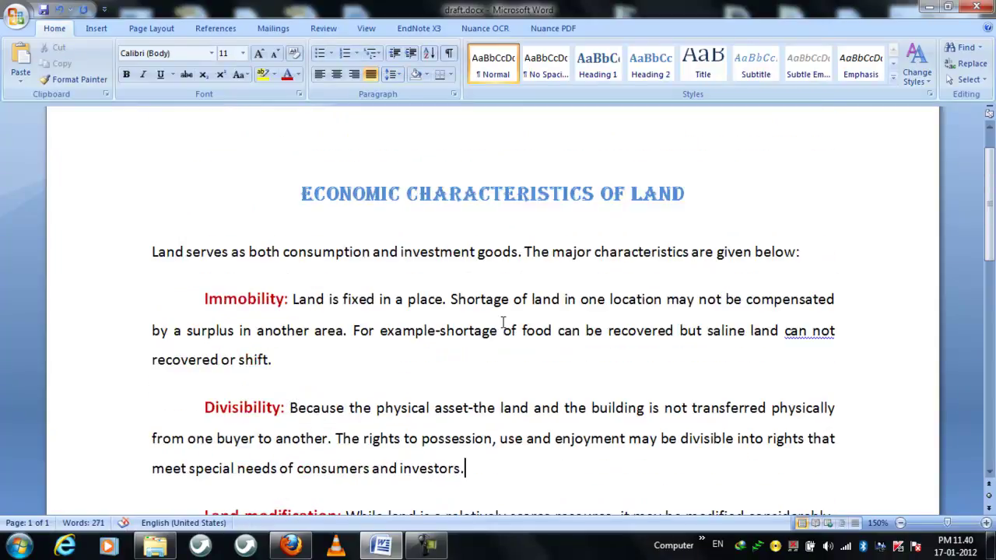
scroll(503, 322, "down", 1)
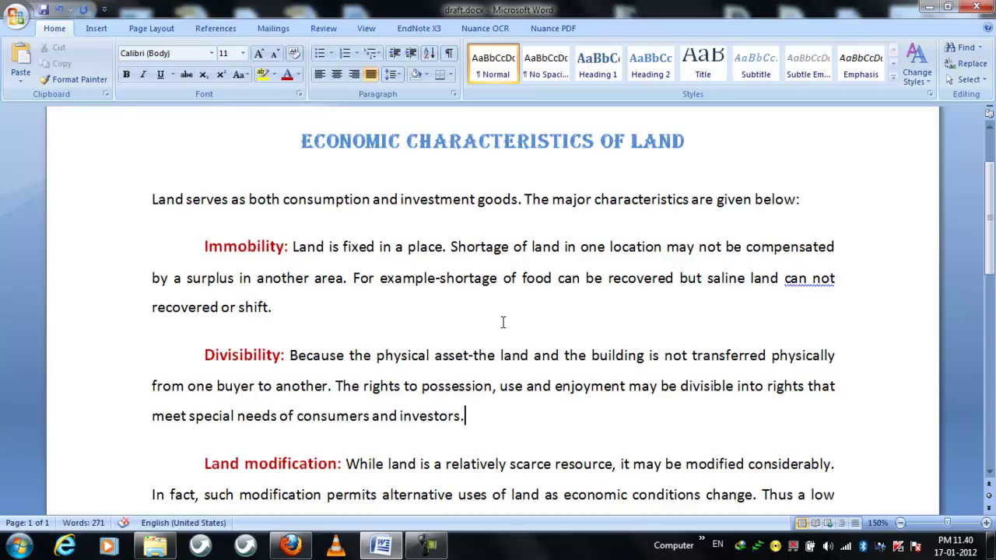
left_click(811, 284)
scroll(834, 376, "down", 5)
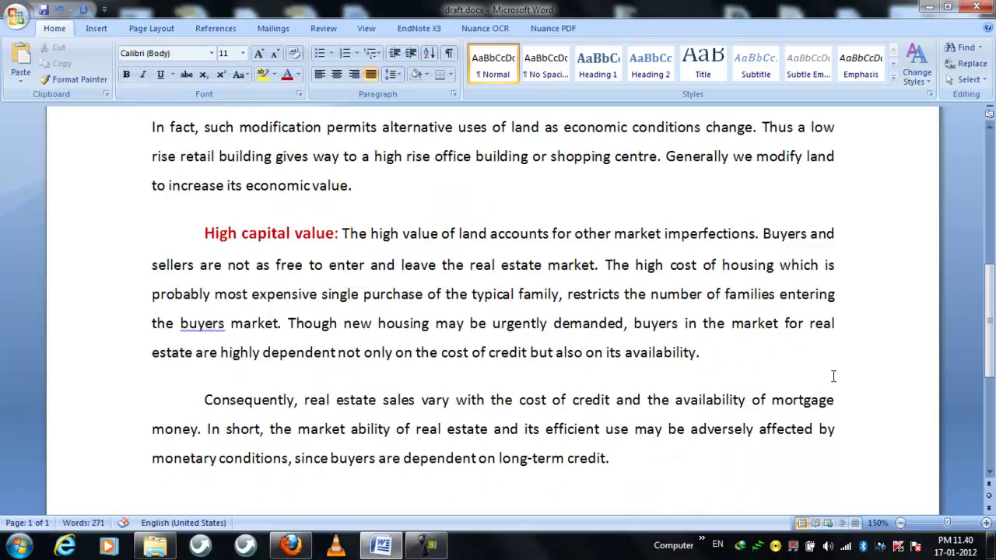
scroll(833, 376, "down", 2)
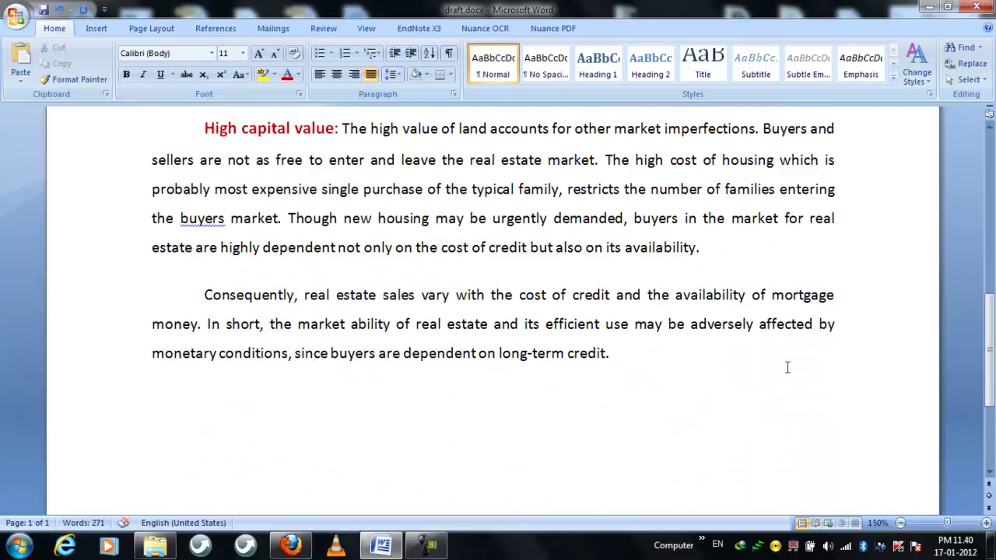